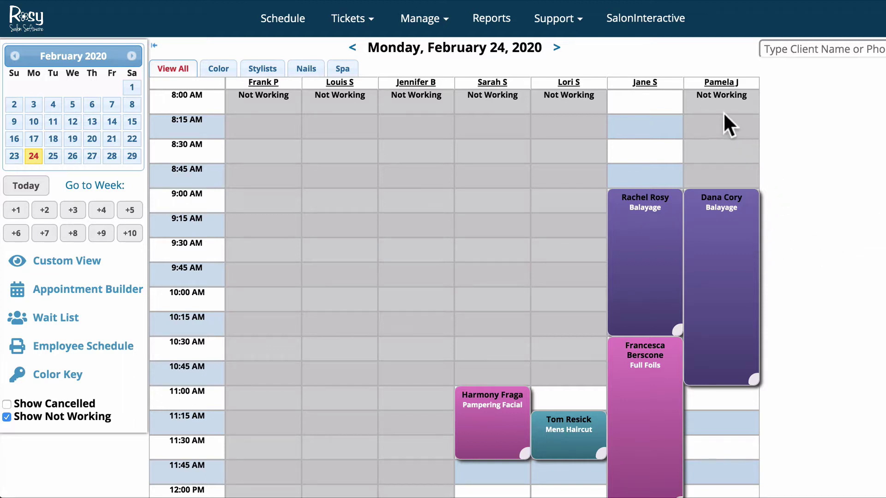
Open the rightmost stylist's week schedule for Feb 24 – Mar 1 and review her appointments
left_click(721, 83)
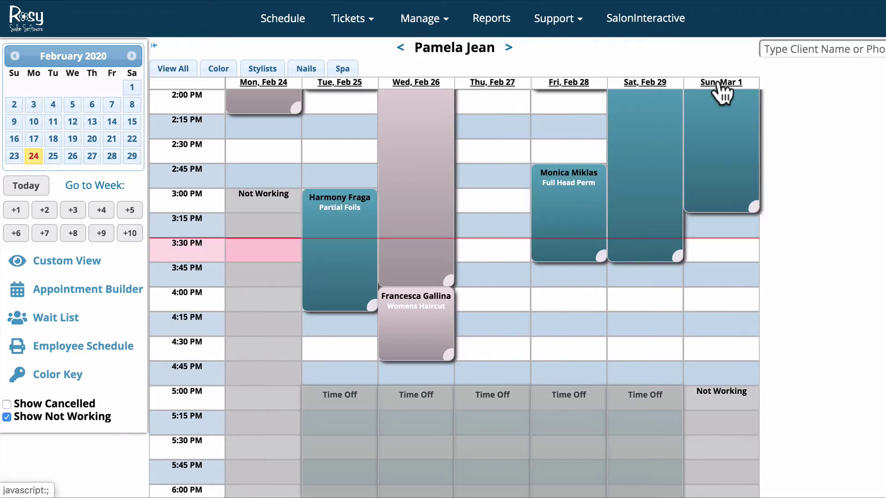
scroll(538, 272, "up", 15)
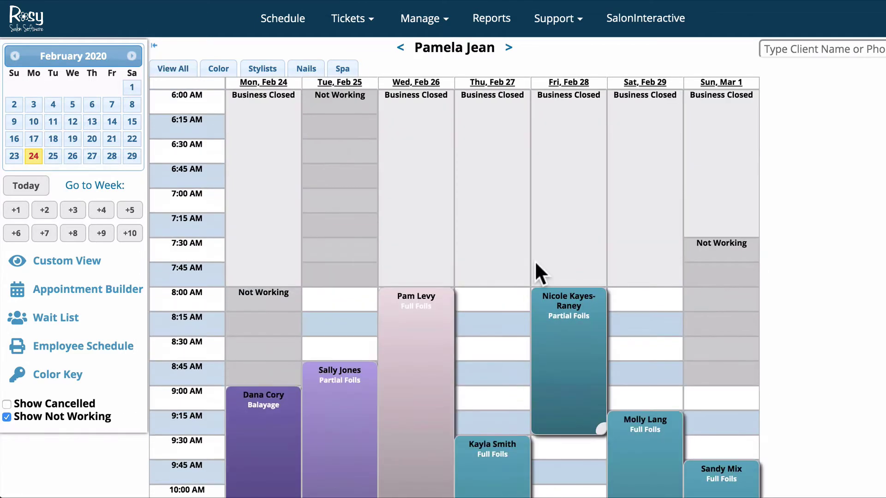
scroll(535, 272, "down", 7)
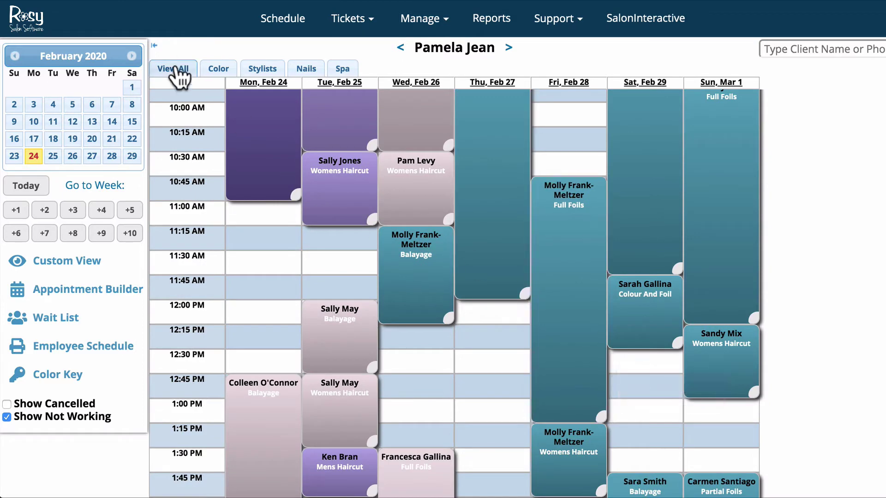
Return to the all-staff Monday view, filter it to Nails, and scroll to the evening slots
left_click(174, 69)
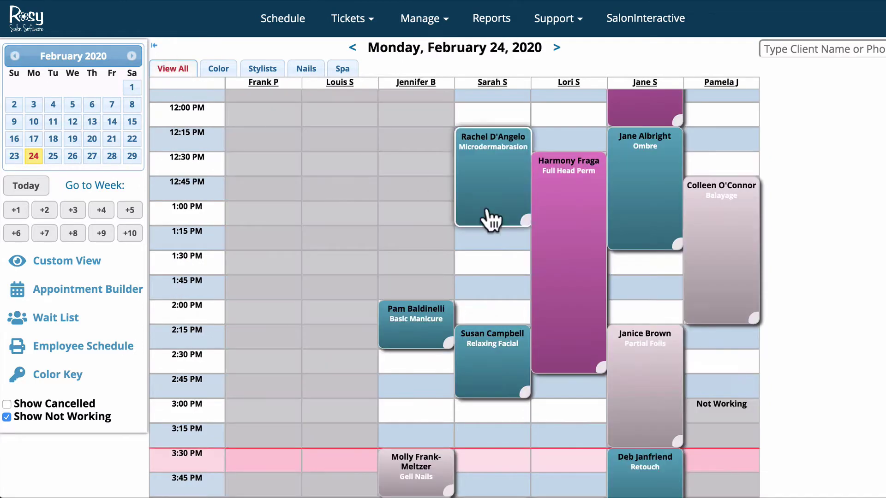
scroll(491, 221, "up", 8)
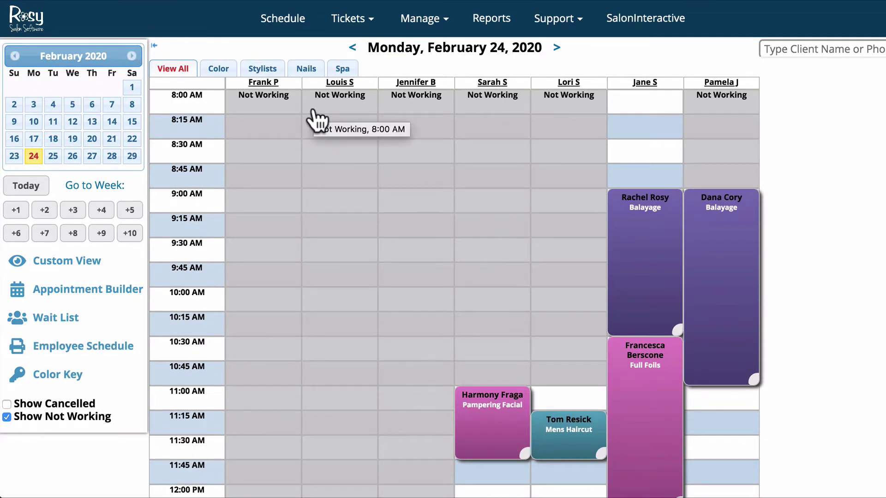
left_click(305, 74)
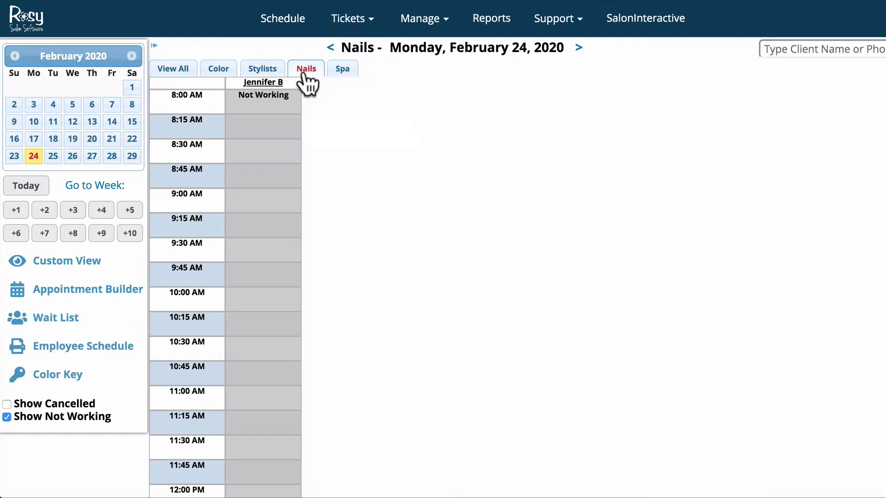
scroll(245, 178, "down", 15)
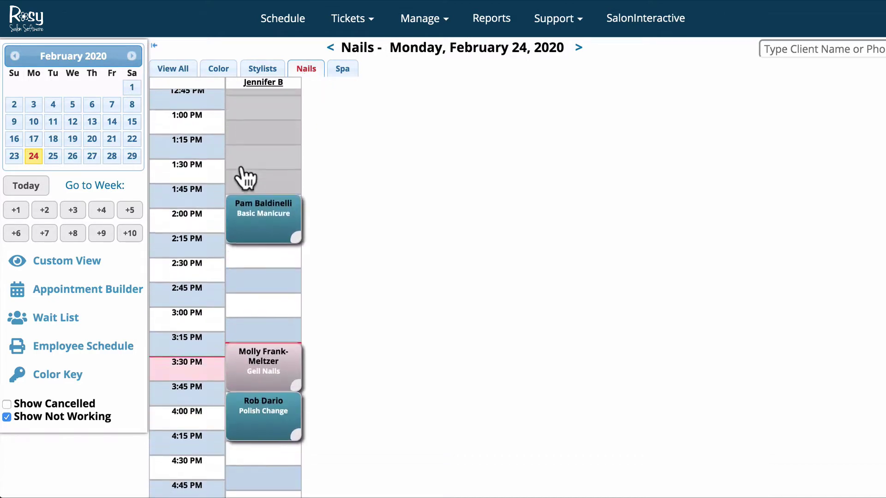
scroll(245, 178, "down", 2)
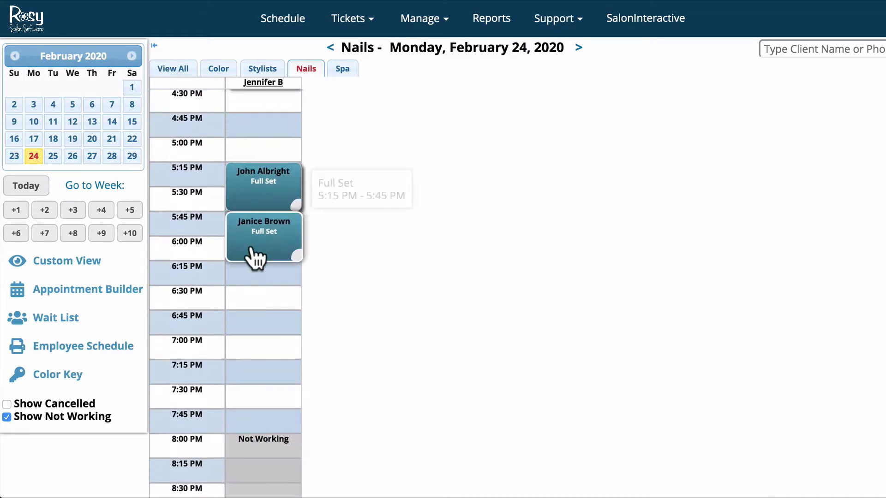
Book the searched existing client for a 6:15 PM Full Set with the nail technician
left_click(248, 272)
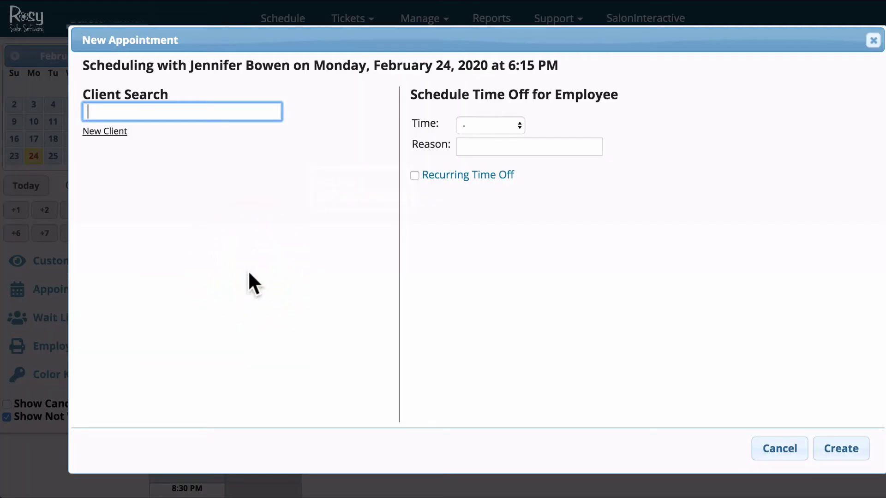
type("jan")
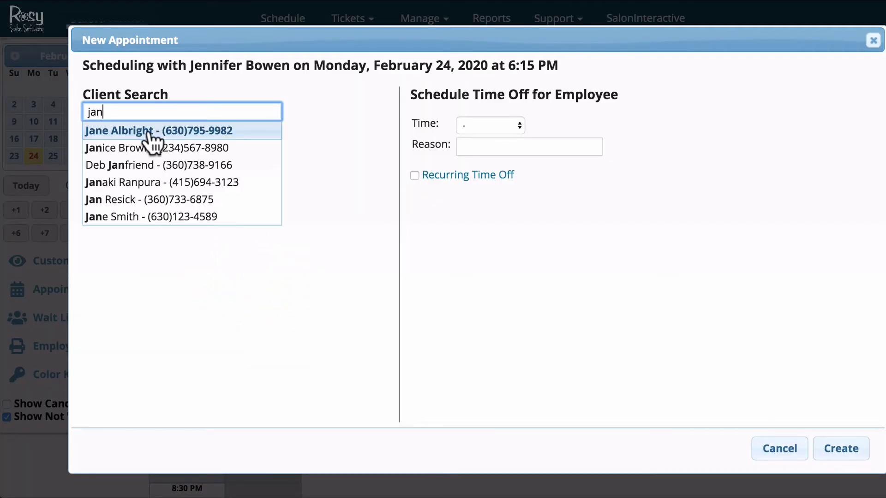
left_click(148, 131)
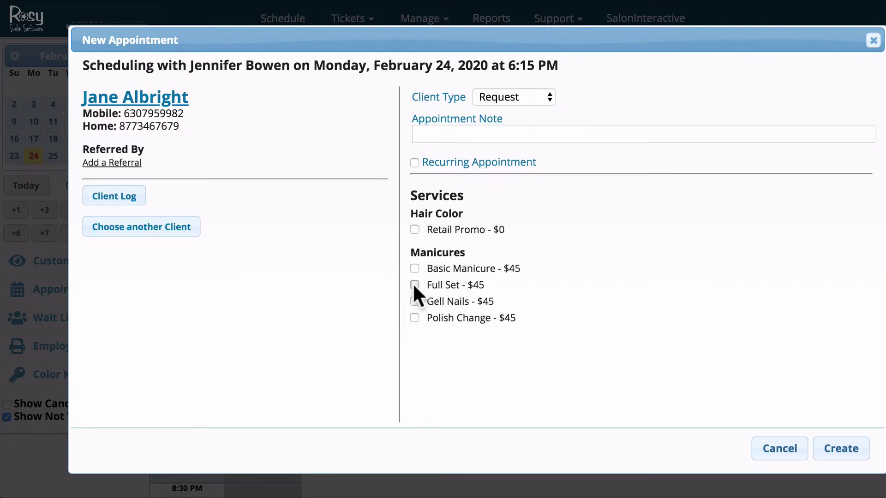
left_click(413, 285)
left_click(830, 449)
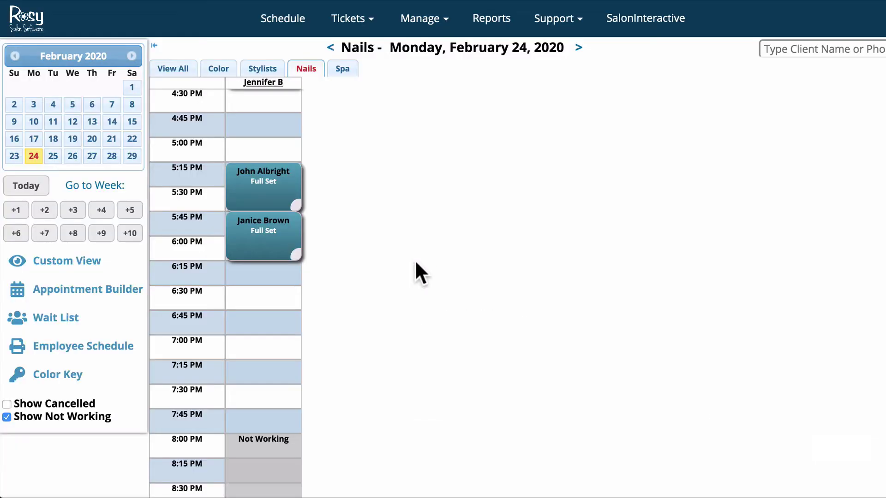
mouse_move(272, 288)
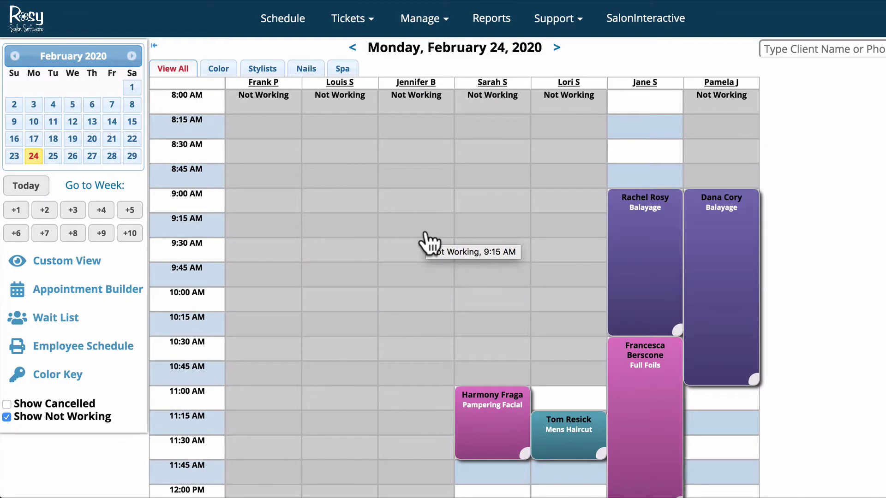
Drag the 12:15 PM Ombre appointment down to 1:00 PM in the same column and confirm
scroll(429, 243, "down", 8)
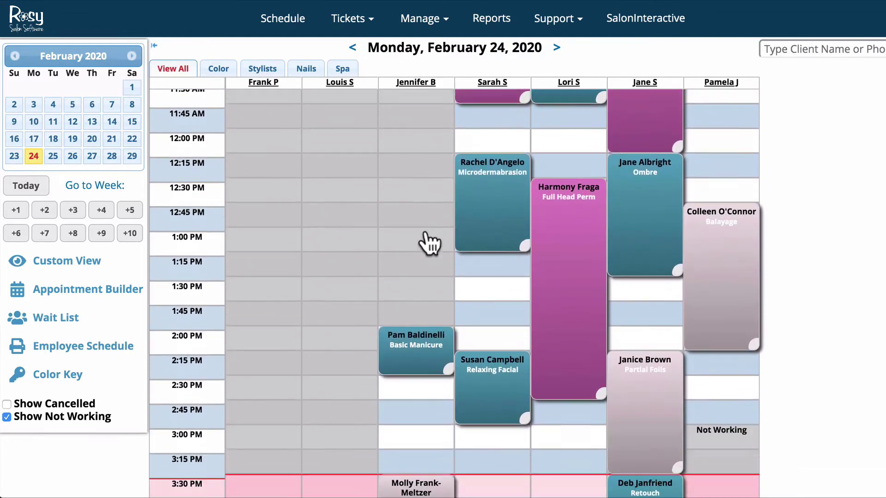
scroll(429, 242, "down", 1)
mouse_move(647, 149)
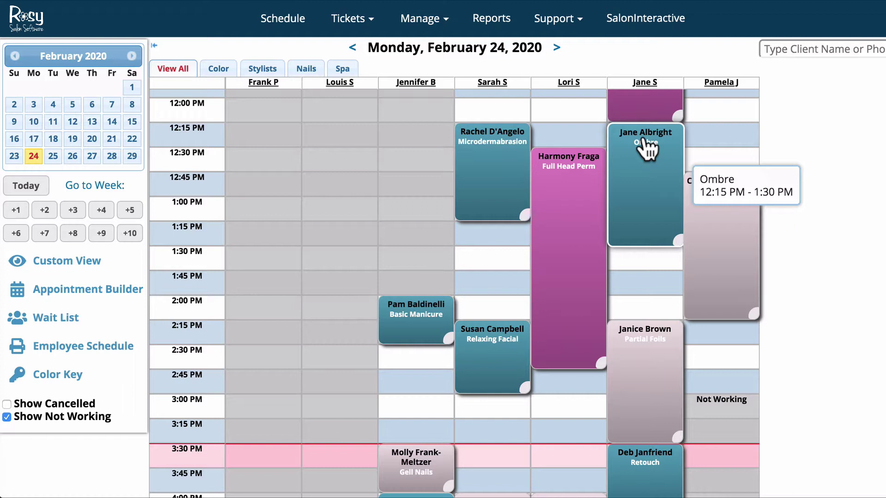
left_click_drag(647, 148, 647, 210)
left_click(599, 279)
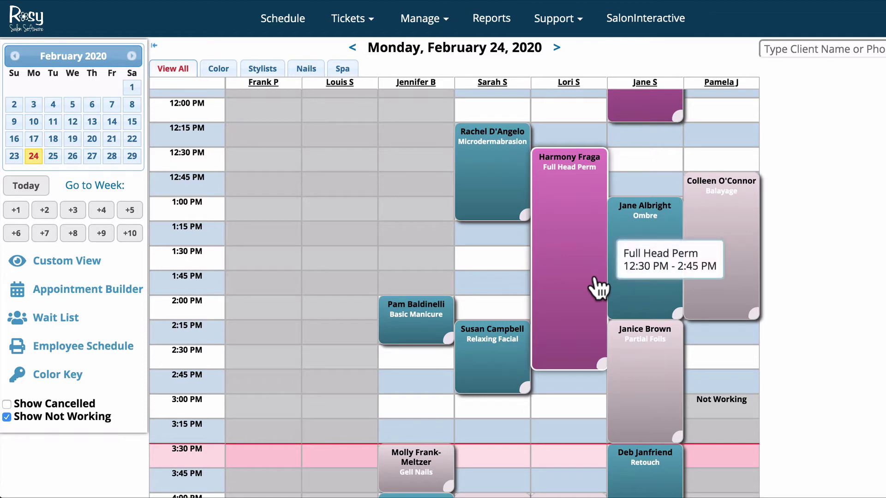
Move the Ombre appointment to the rightmost stylist's column at 11:00 AM and confirm
scroll(526, 278, "up", 4)
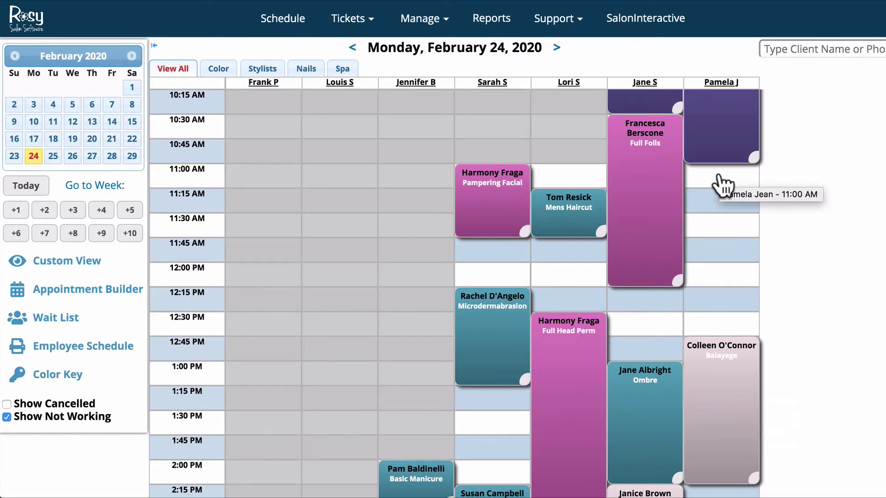
left_click_drag(646, 412, 720, 173)
left_click(590, 281)
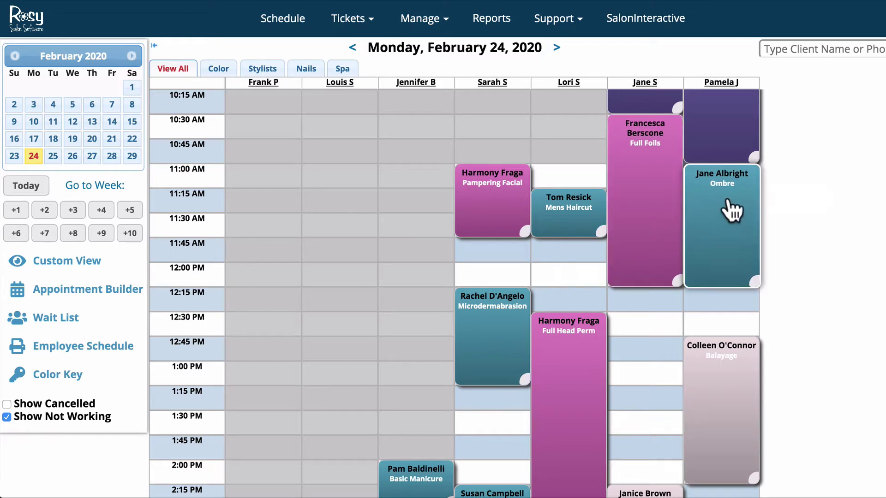
mouse_move(741, 207)
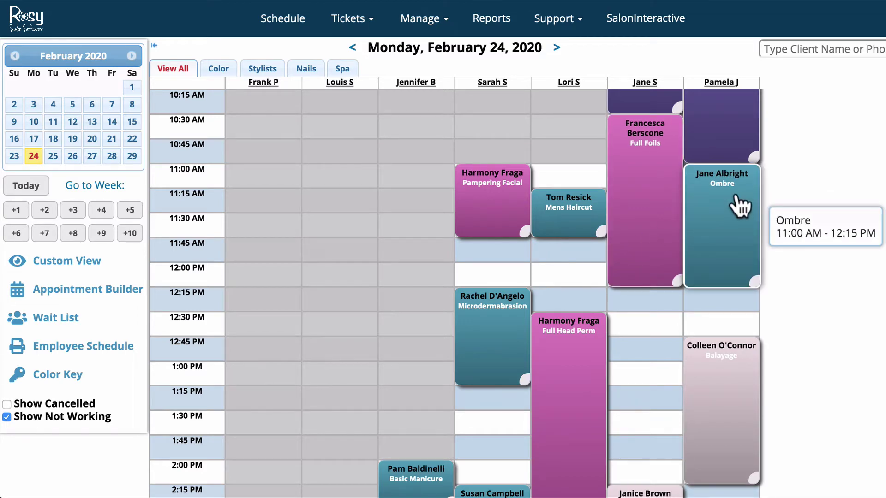
Schedule a 2-hour Time Off block starting at 12:15 PM for the second-to-last stylist
left_click(642, 306)
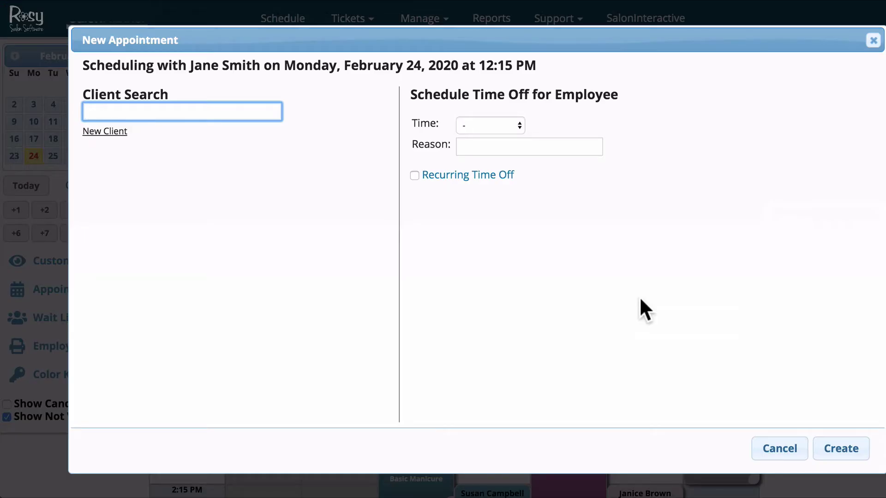
left_click(486, 126)
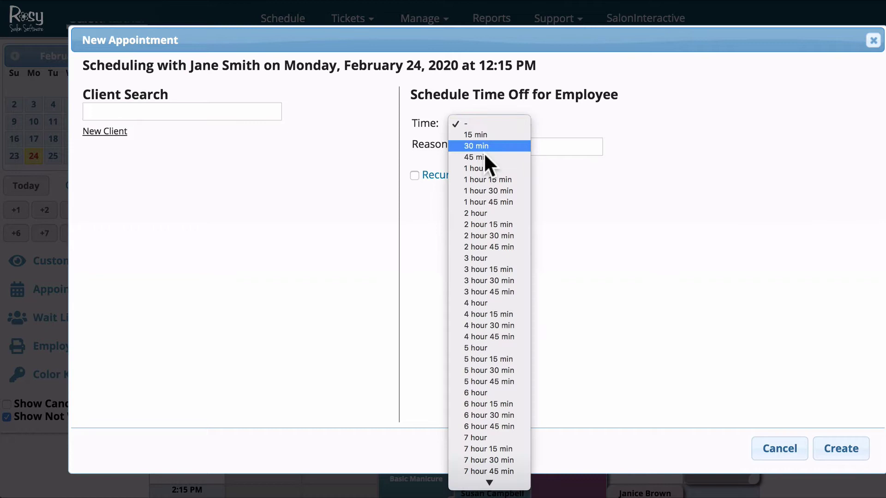
left_click(475, 212)
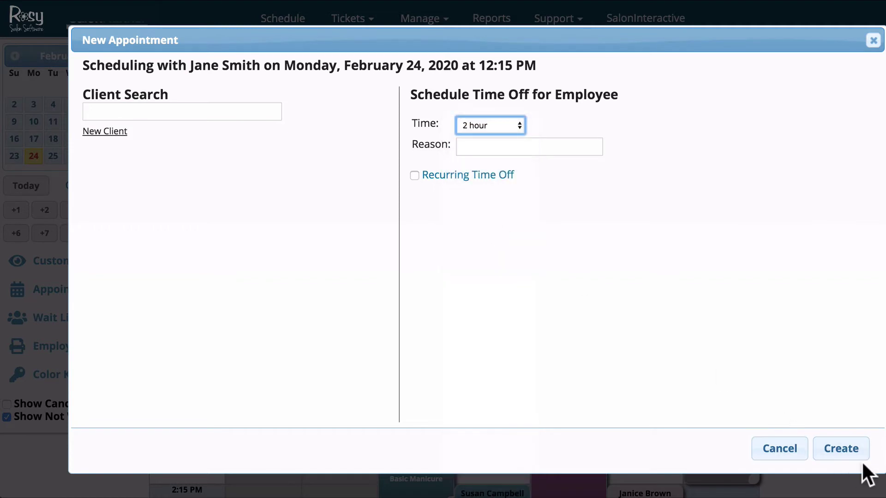
left_click(845, 455)
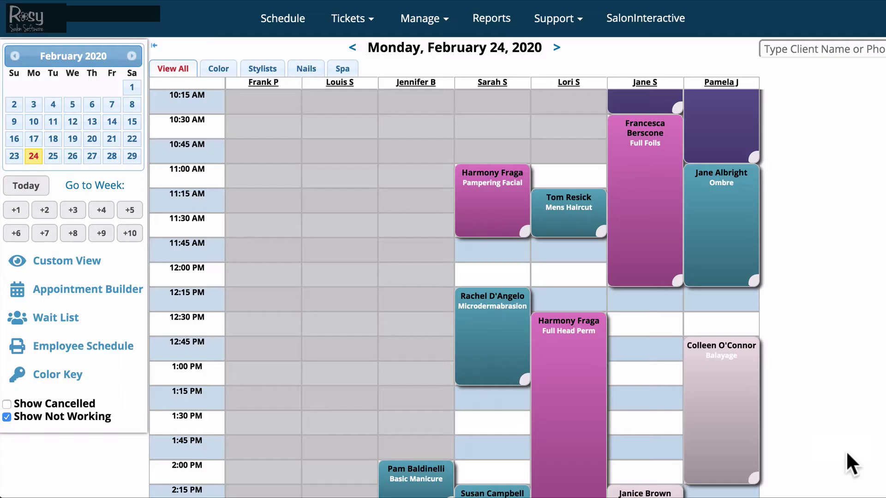
mouse_move(655, 317)
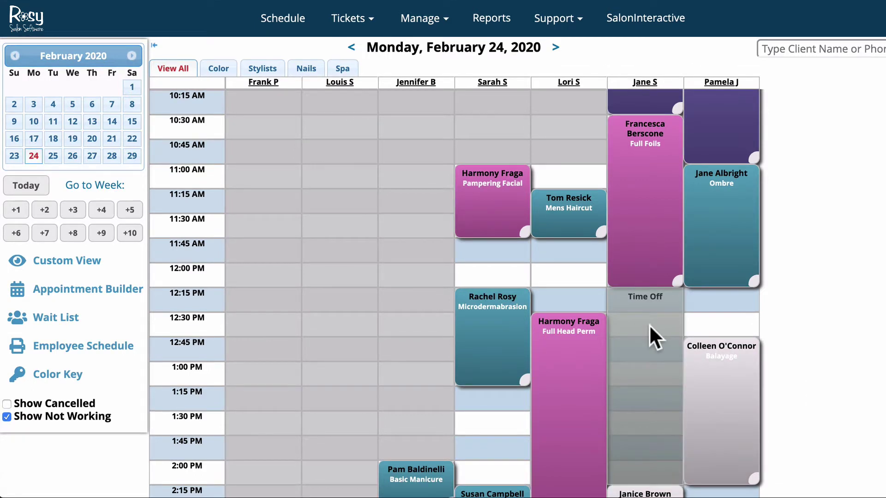
Build a Custom View with the nail technician first and one other staff member second
left_click(80, 257)
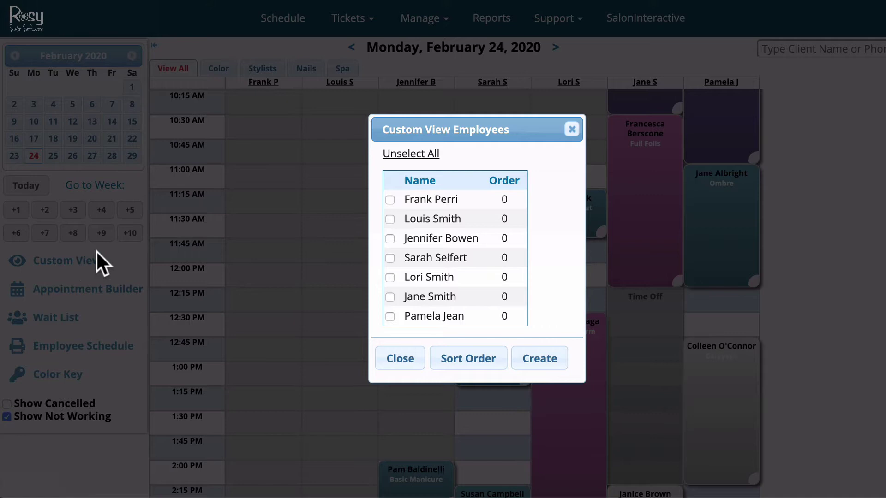
left_click(389, 238)
left_click(390, 258)
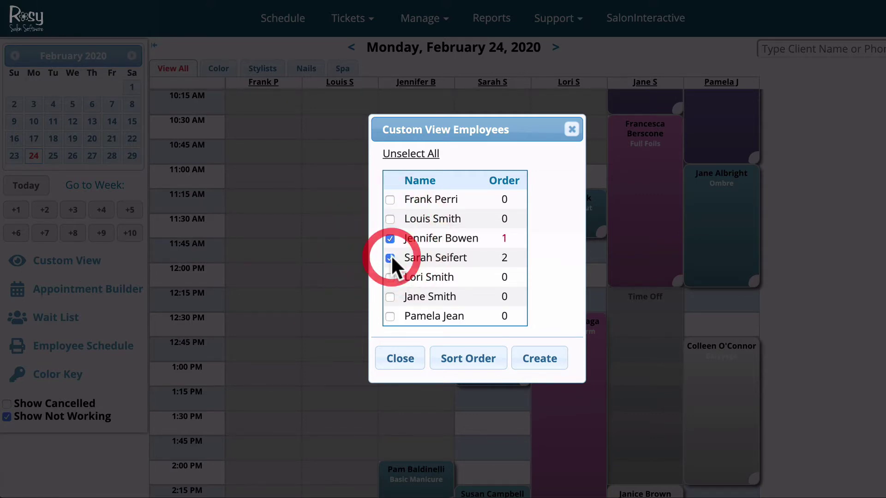
left_click(530, 359)
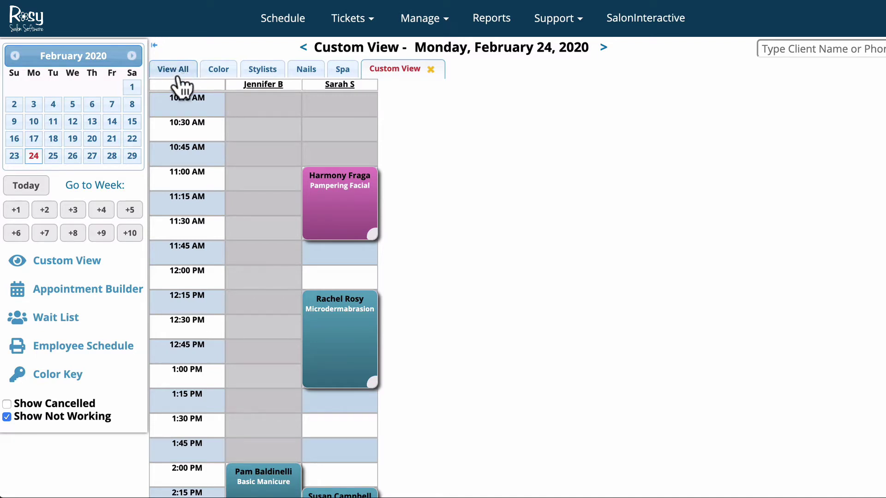
Close the custom view and filter Monday's schedule to the Spa stylists
left_click(430, 70)
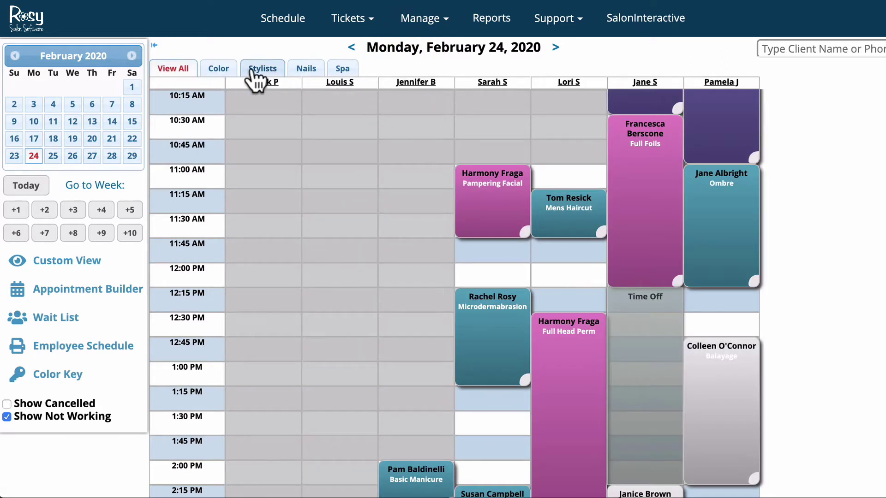
left_click(344, 70)
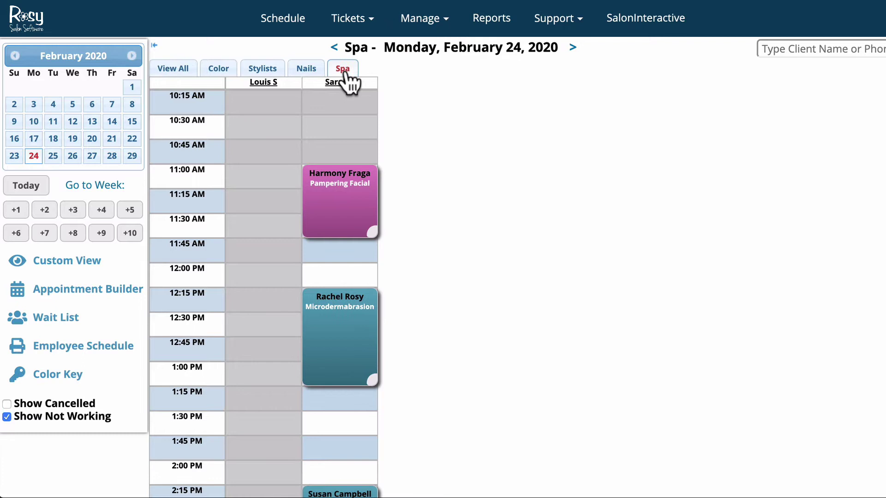
mouse_move(307, 192)
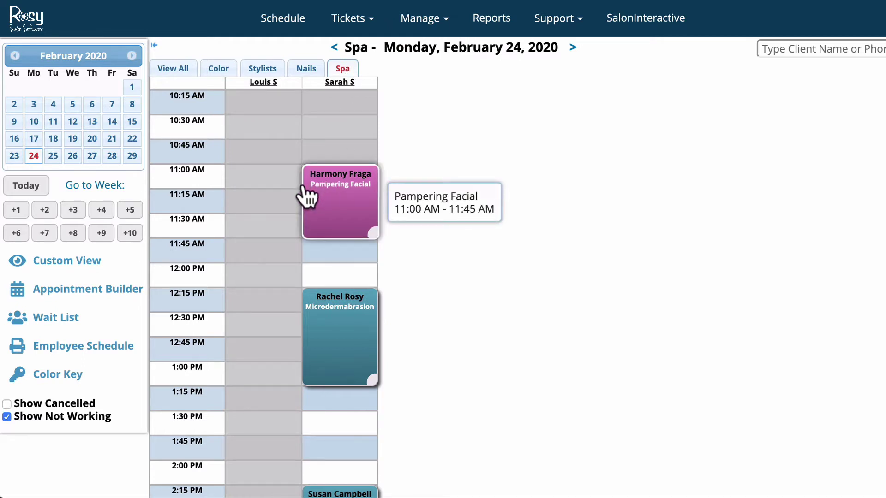
Return to View All, then start an Appointment Builder booking for a client found by name search
left_click(174, 70)
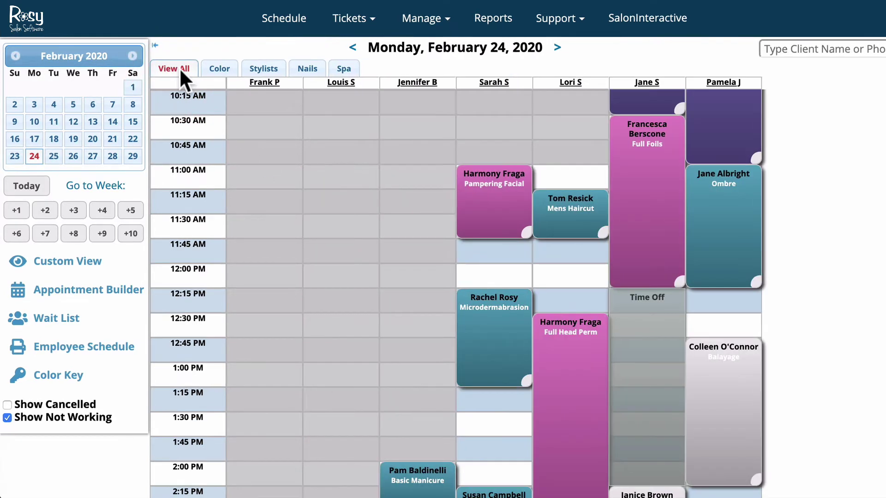
left_click(86, 289)
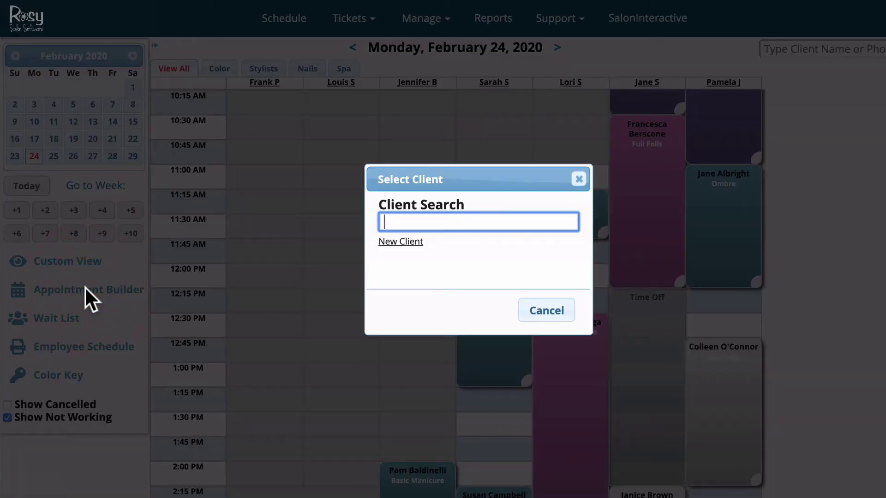
type("jess")
left_click(455, 241)
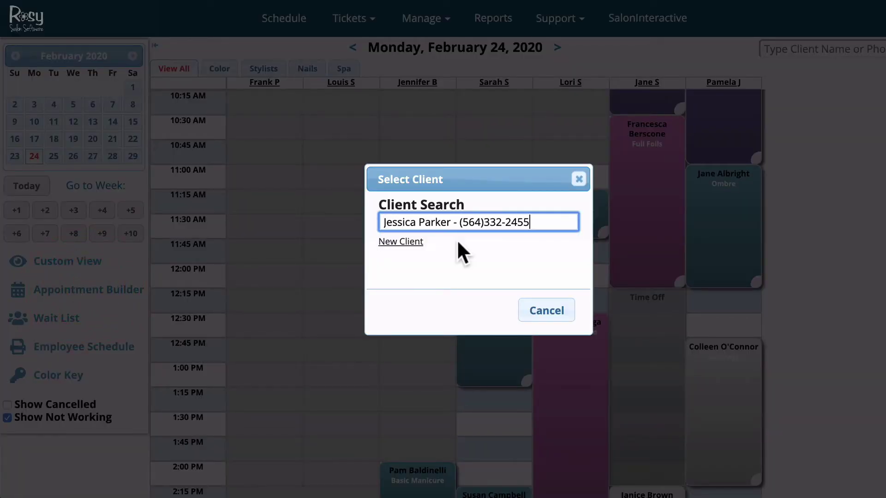
left_click(471, 407)
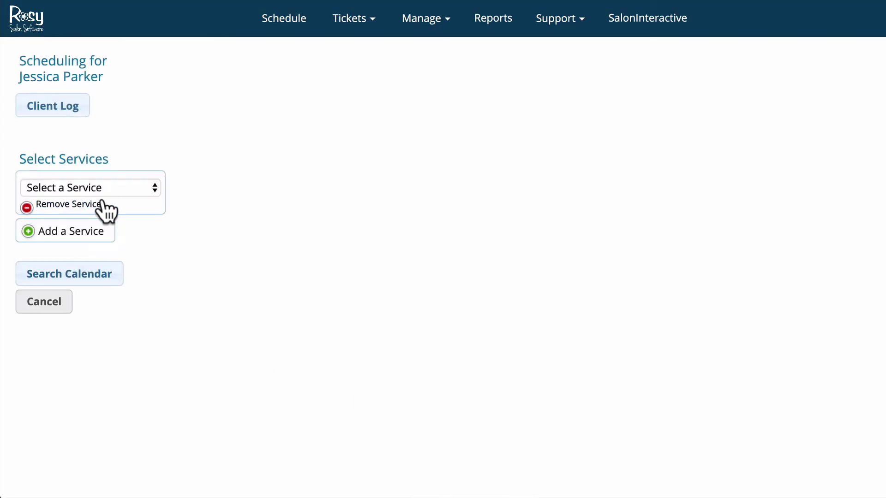
Add a Womens Haircut service assigned to a specific stylist
left_click(101, 189)
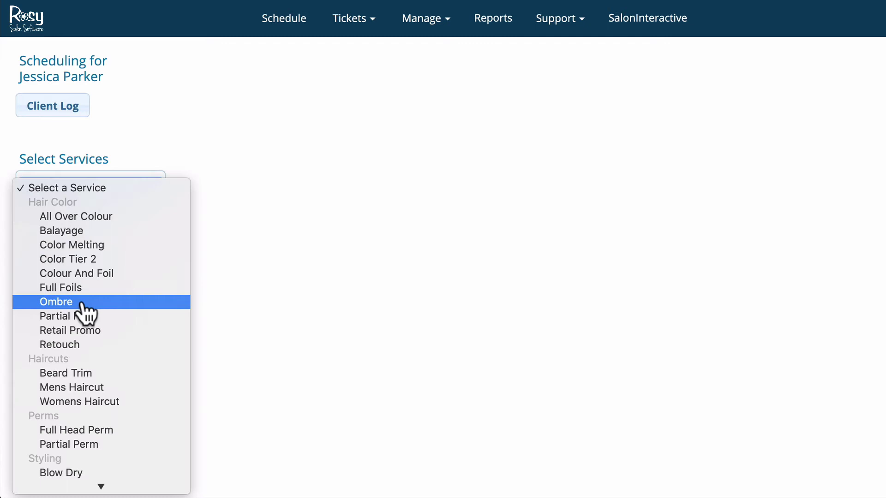
left_click(78, 402)
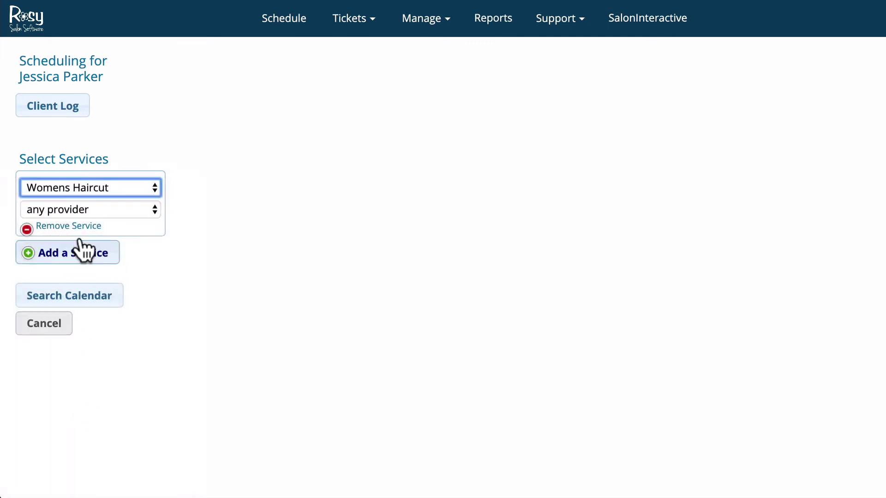
left_click(91, 215)
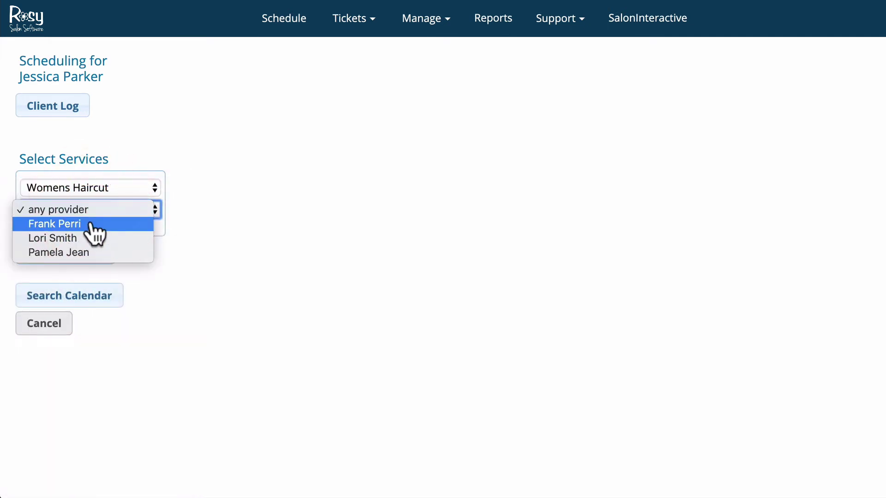
left_click(83, 235)
Add a second service, 1. Chin Wax, with its own chosen provider
left_click(79, 252)
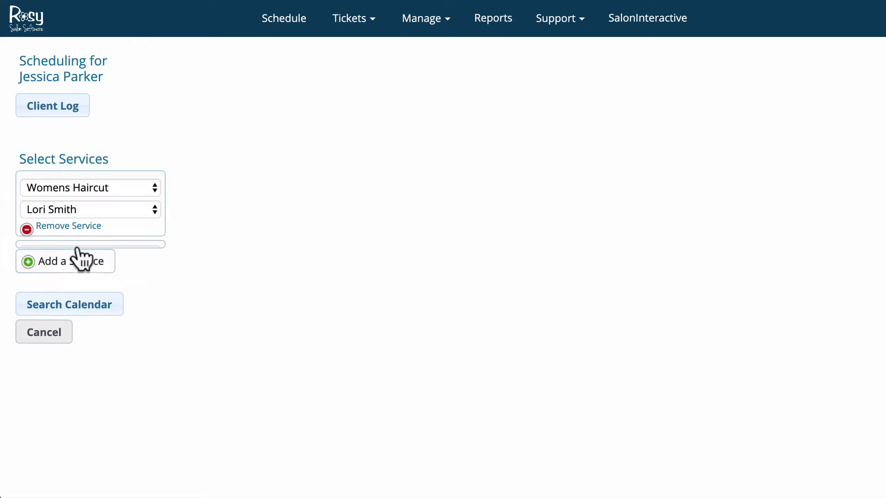
left_click(79, 260)
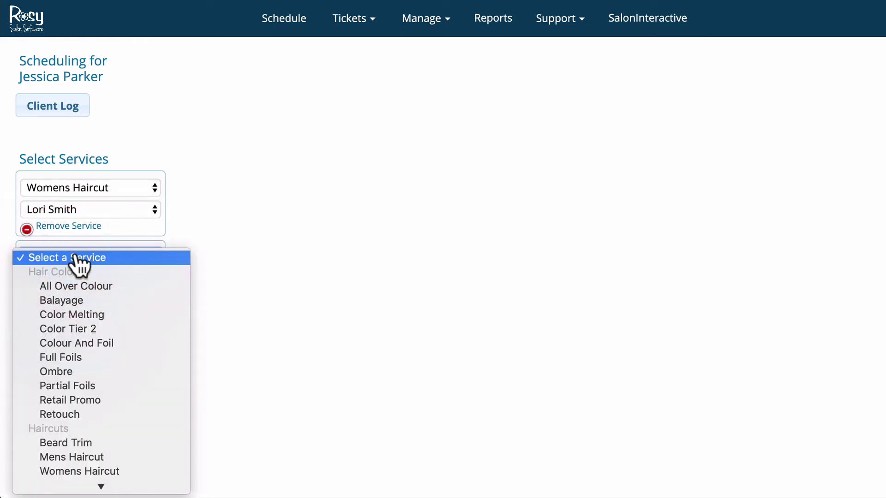
scroll(62, 362, "down", 5)
scroll(59, 363, "down", 5)
left_click(59, 355)
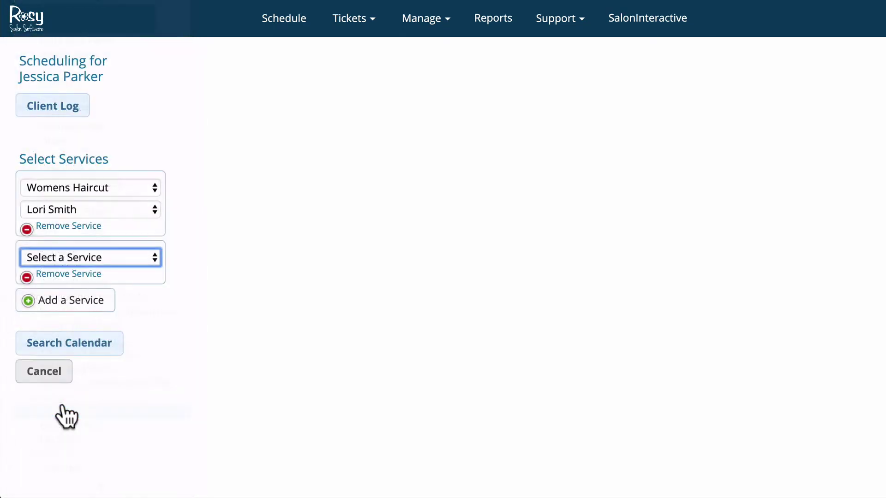
left_click(73, 283)
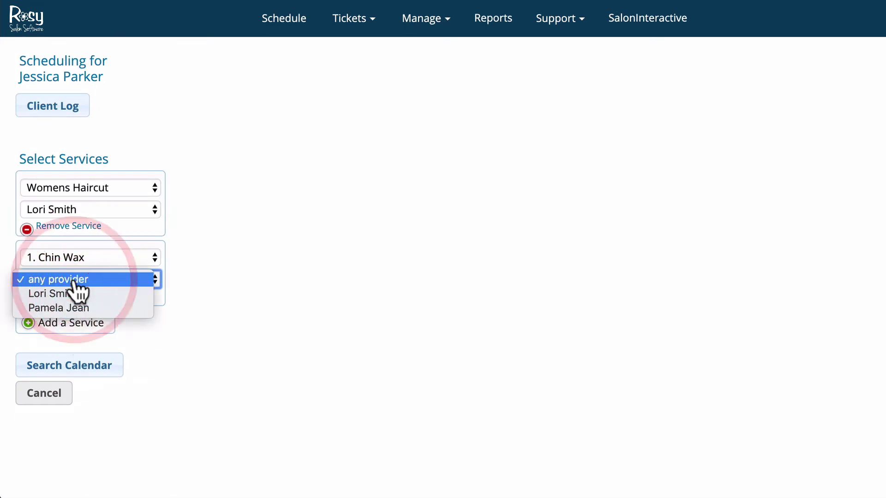
left_click(73, 308)
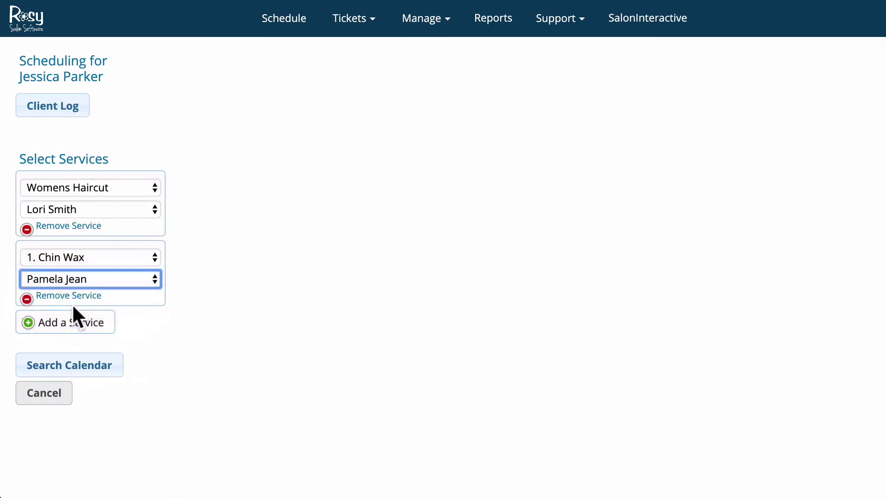
Search the calendar and show the available openings on March 13, 2020
left_click(69, 366)
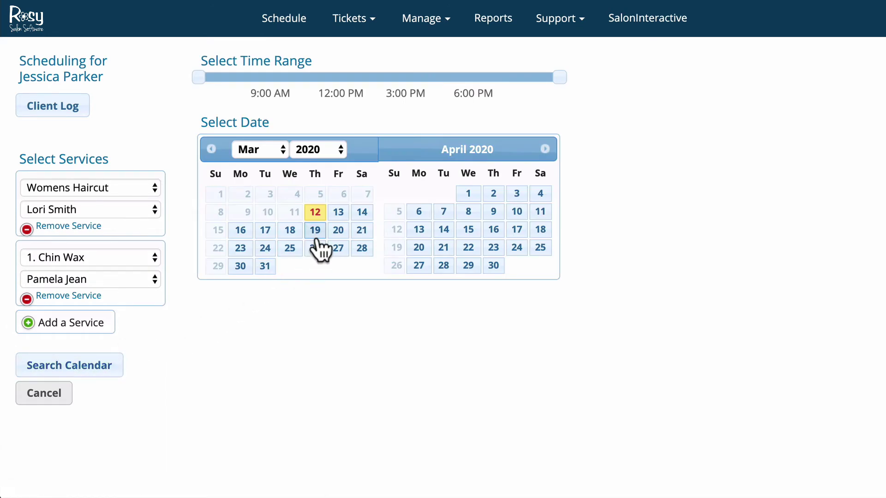
left_click(339, 212)
scroll(452, 194, "down", 3)
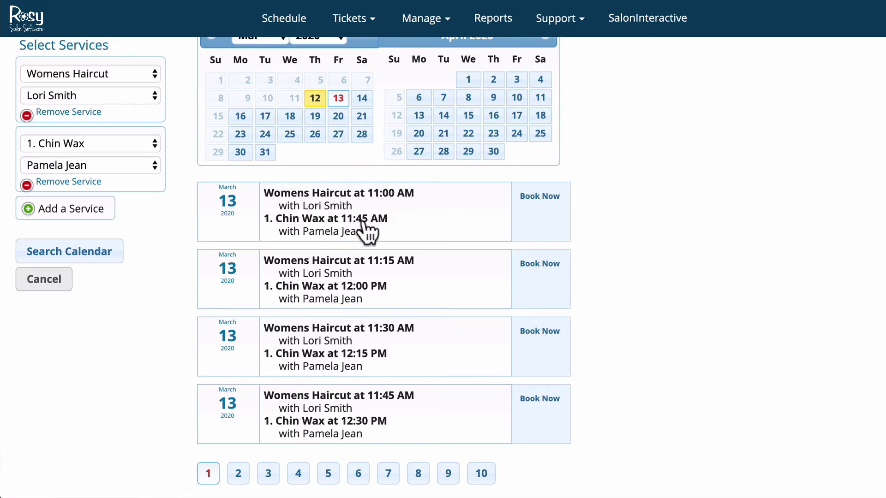
Book the previewed 11:00 AM Womens Haircut and 11:45 AM Chin Wax for March 13, 2020
left_click(539, 230)
scroll(534, 227, "down", 2)
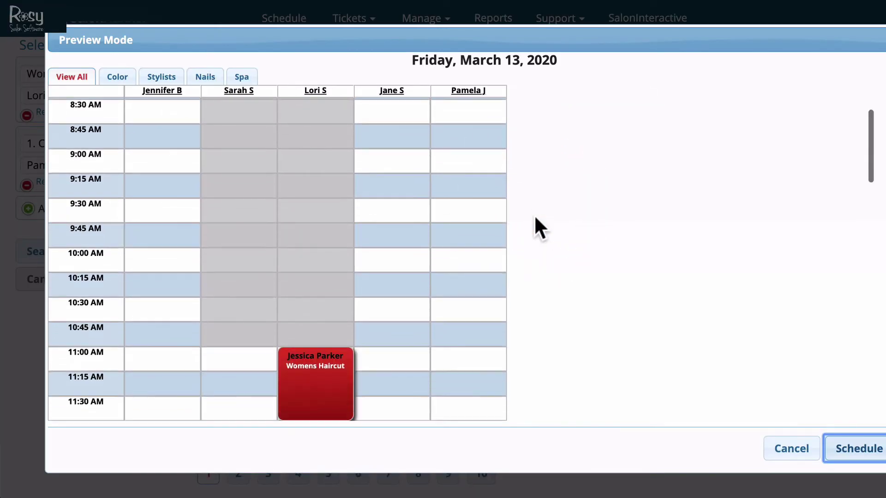
scroll(402, 277, "down", 3)
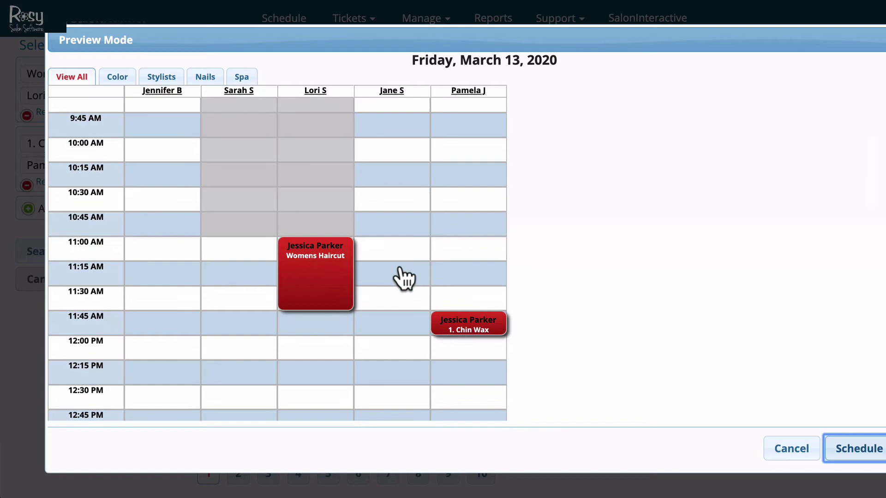
left_click(860, 452)
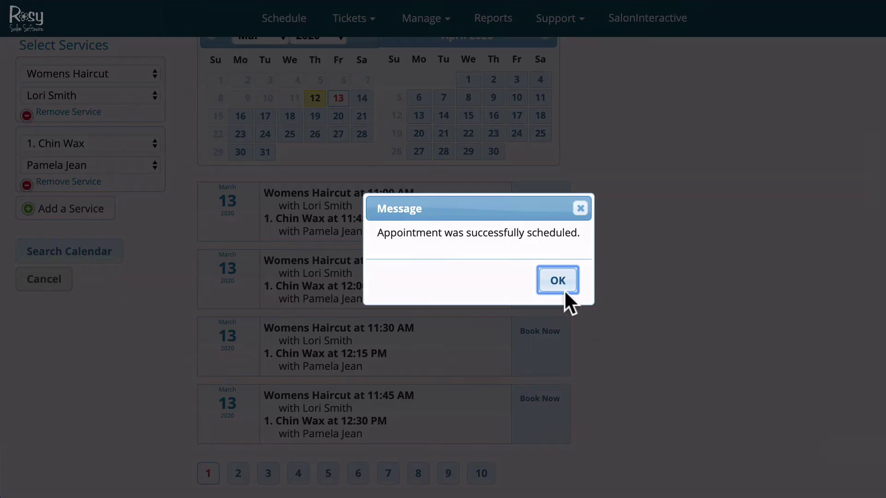
left_click(559, 287)
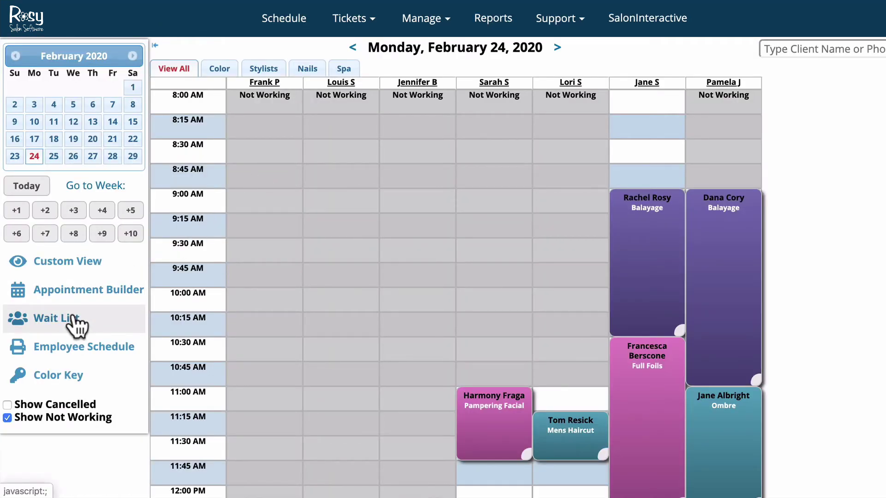
Start a wait-list request for the searched client, requesting a Beard Trim
left_click(72, 319)
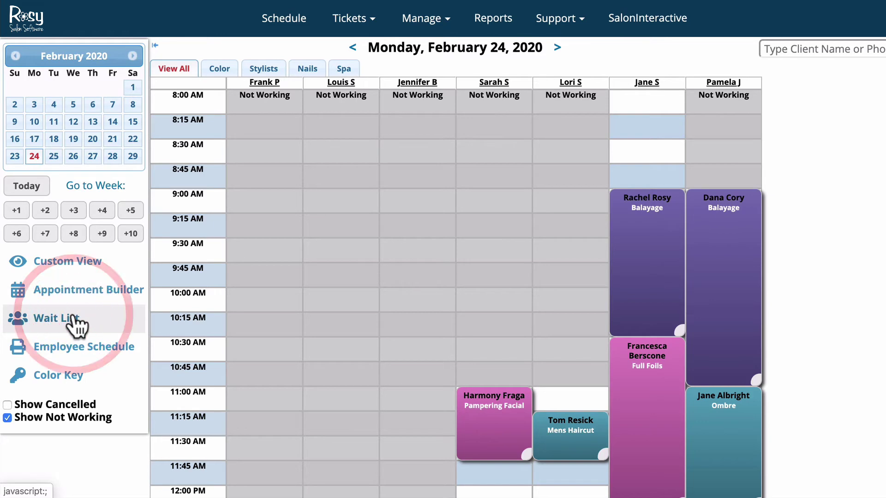
left_click(479, 244)
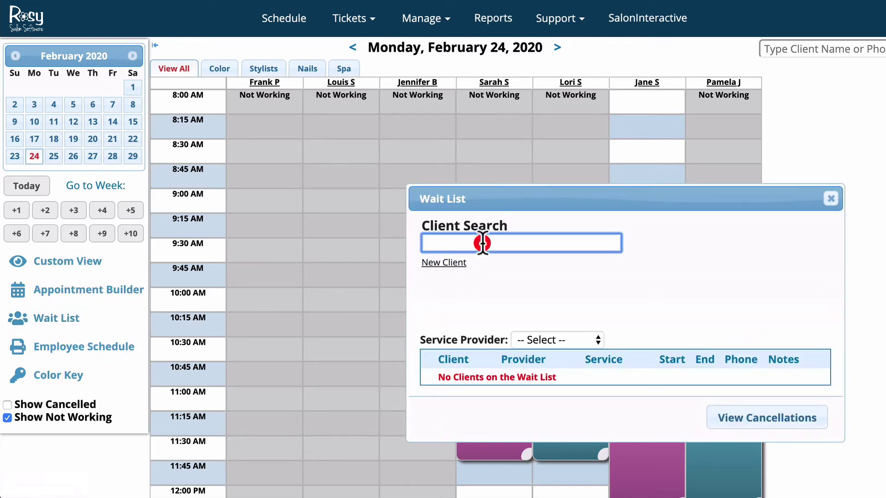
type("jas")
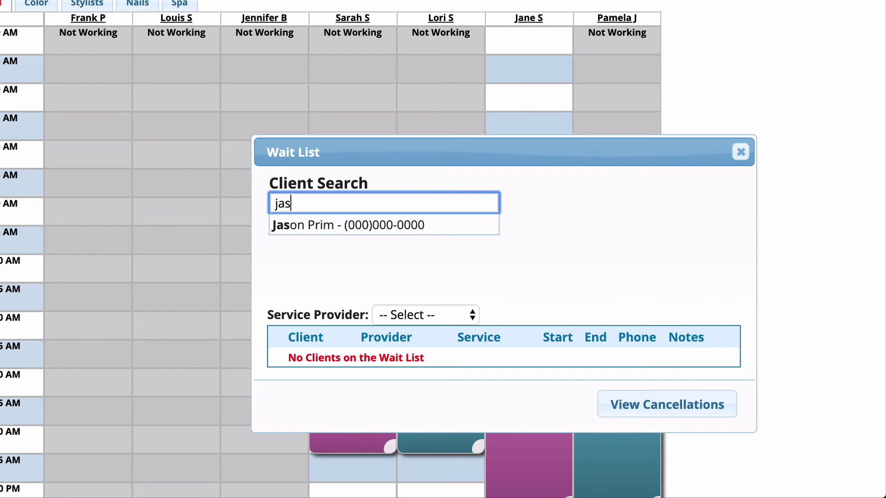
left_click(345, 226)
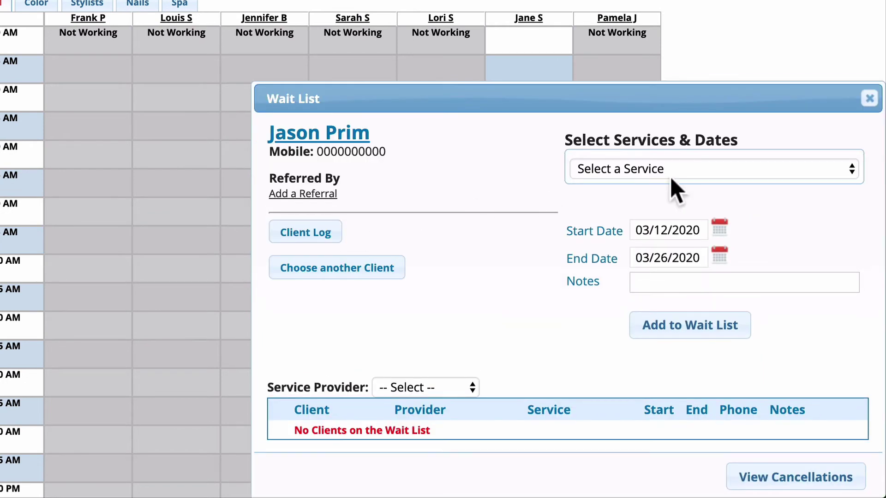
left_click(662, 172)
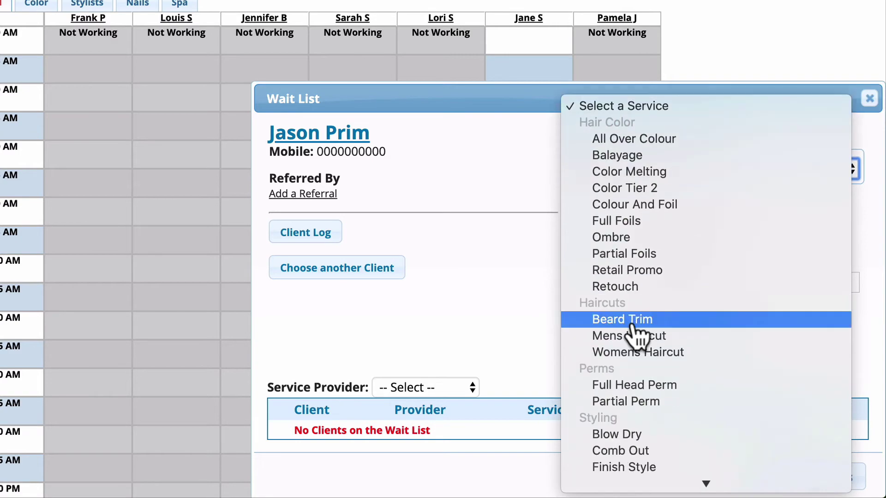
left_click(636, 323)
Choose the provider, set dates 03/12/2020 to 03/14/2020, and add the request to the wait list
left_click(650, 198)
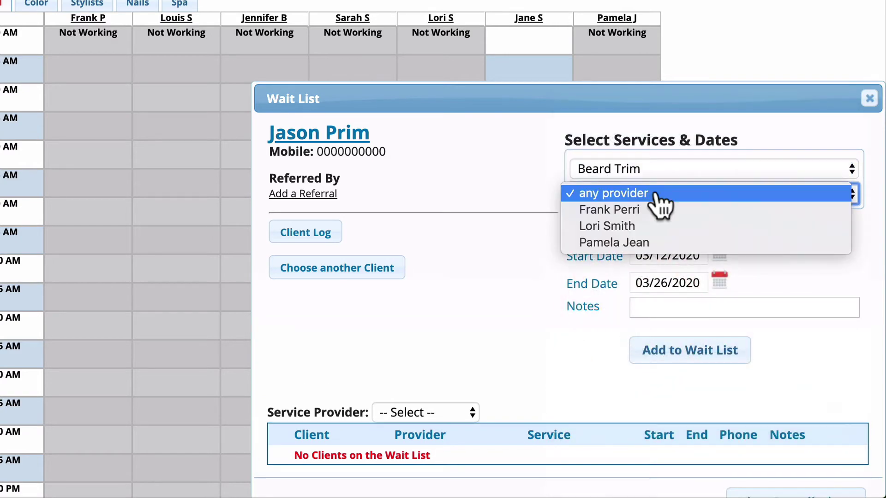
left_click(642, 212)
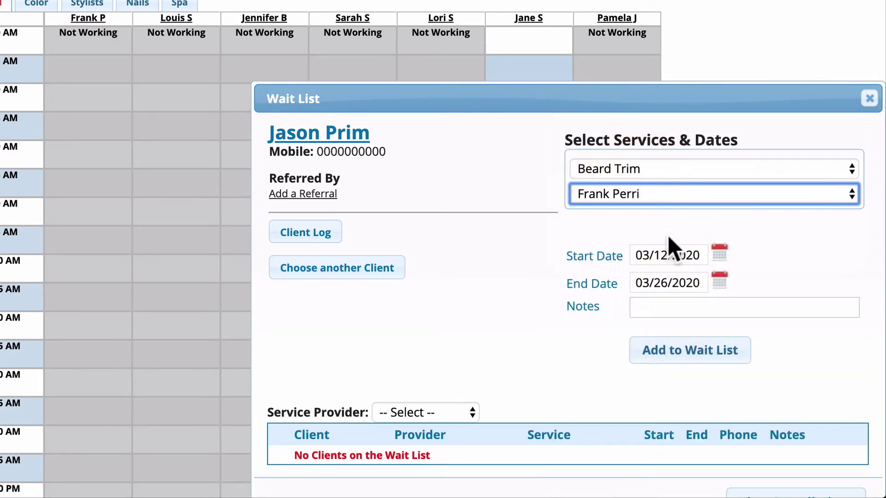
left_click(718, 253)
left_click(766, 355)
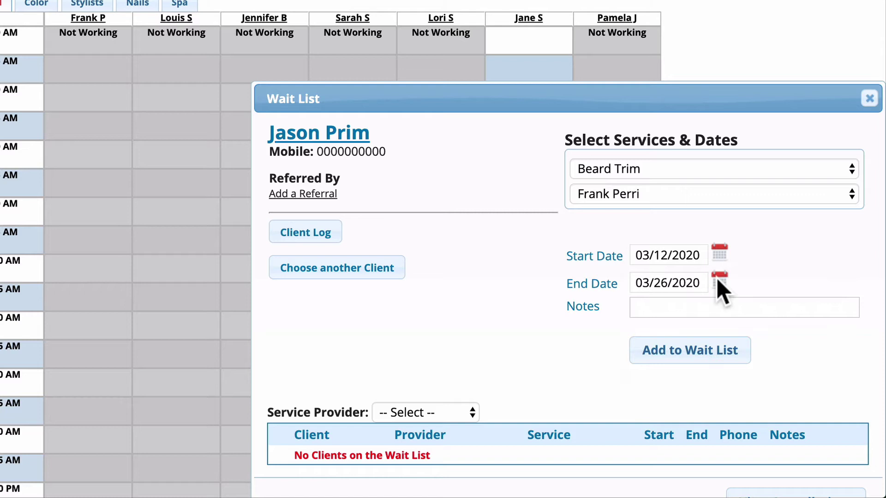
left_click(719, 280)
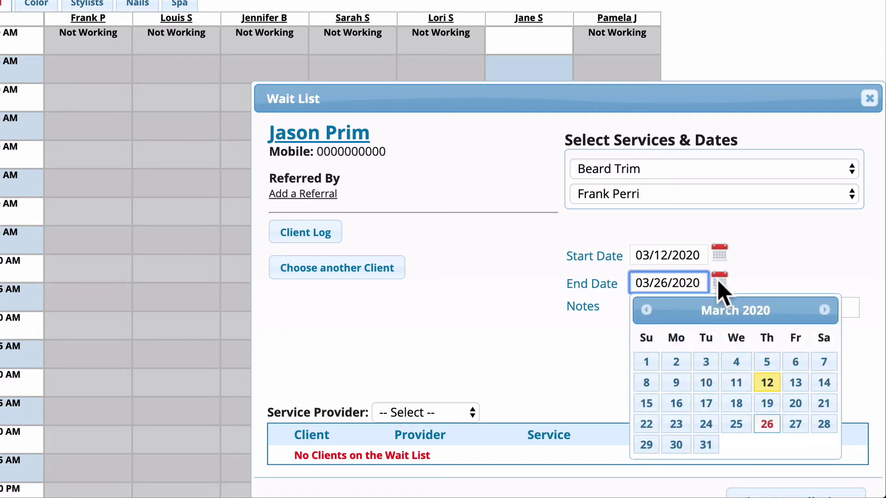
left_click(823, 383)
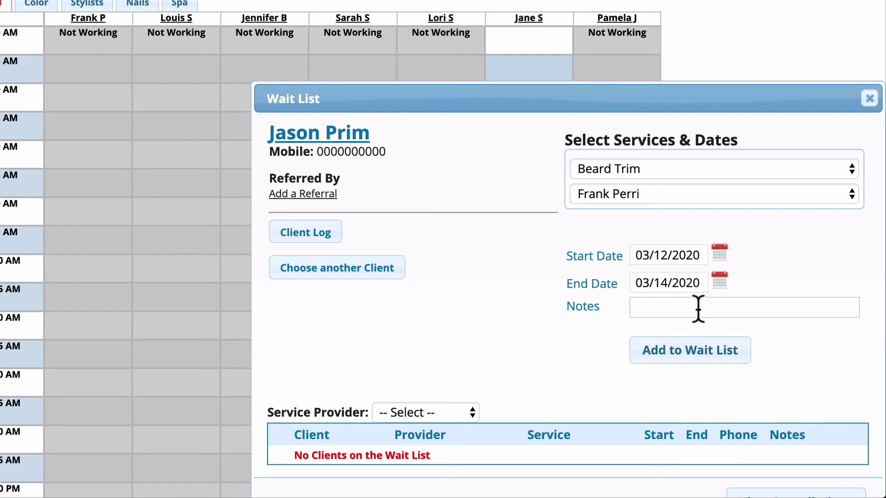
left_click(681, 352)
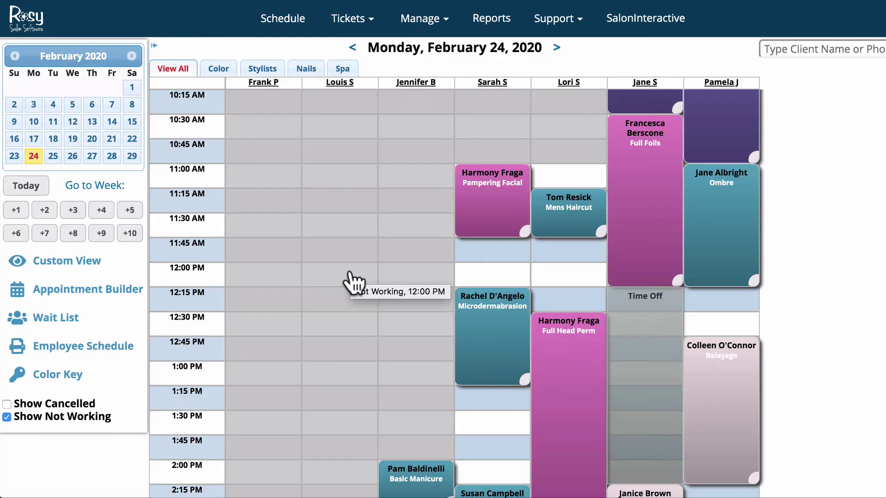
Review the schedule Color Key, close it, and bring up the Manage menu
left_click(73, 376)
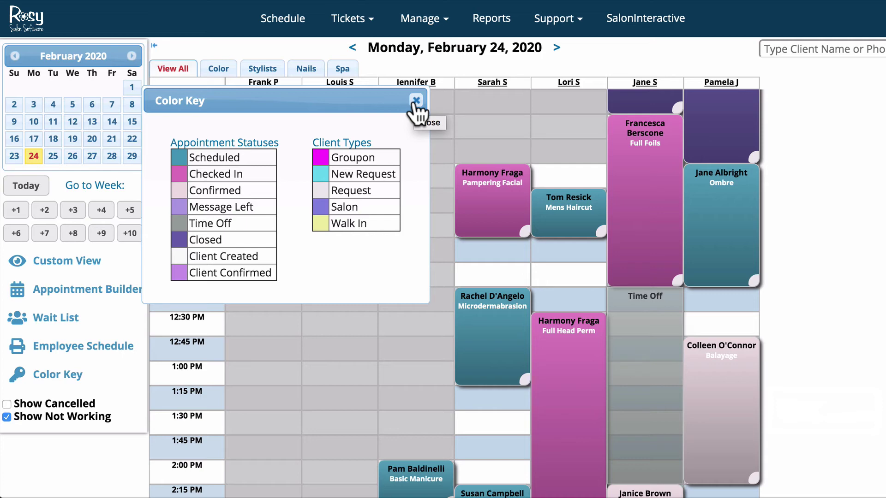
left_click(416, 101)
left_click(435, 28)
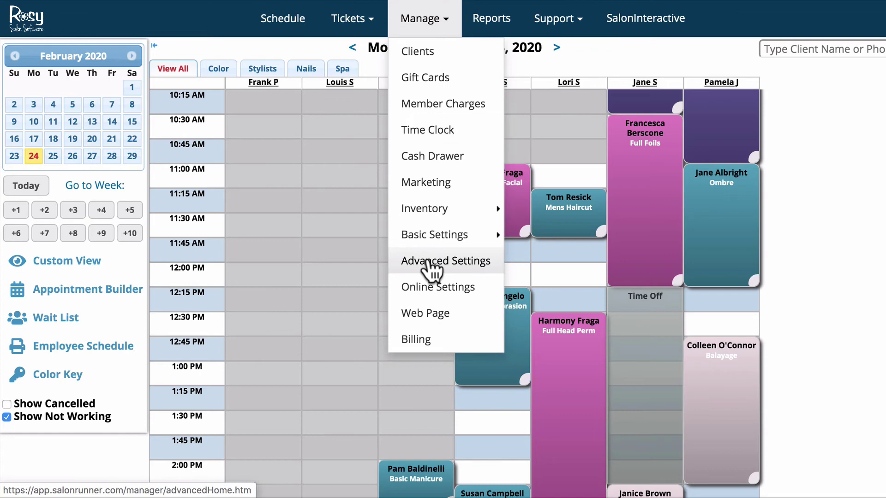
Set the Confirmed schedule colour to bright green (#00f900) in Advanced Settings and save it
left_click(431, 262)
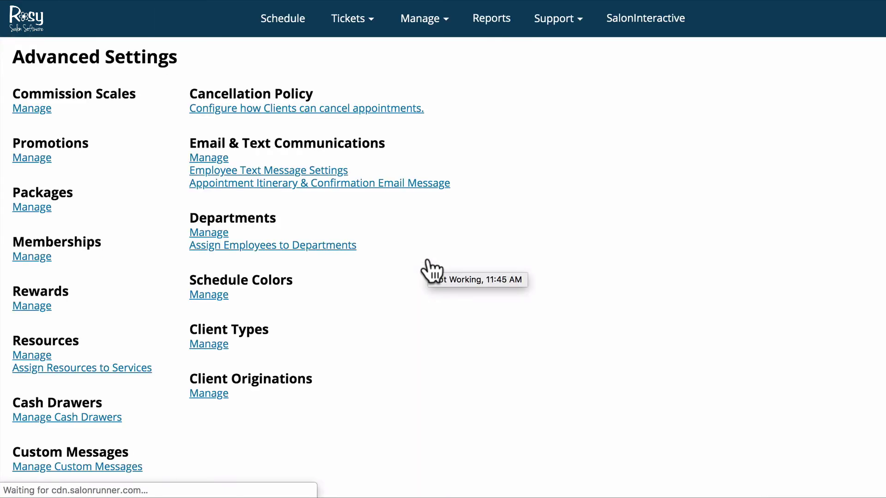
left_click(208, 298)
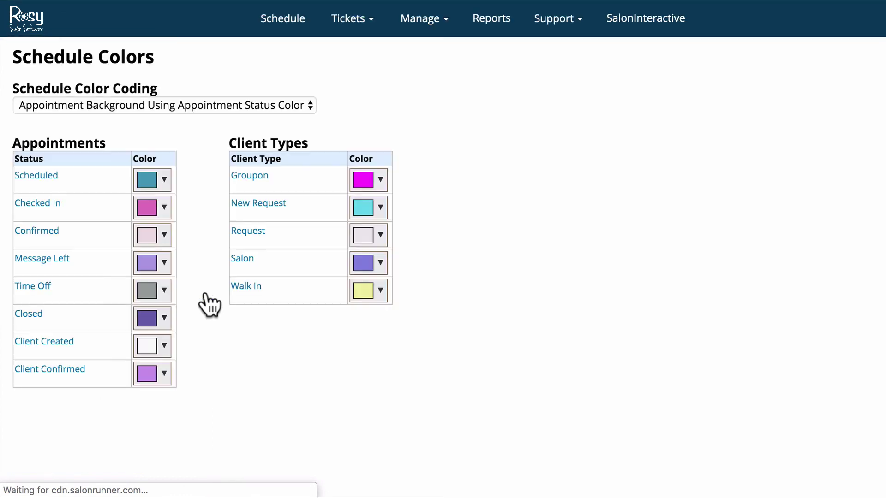
left_click(164, 235)
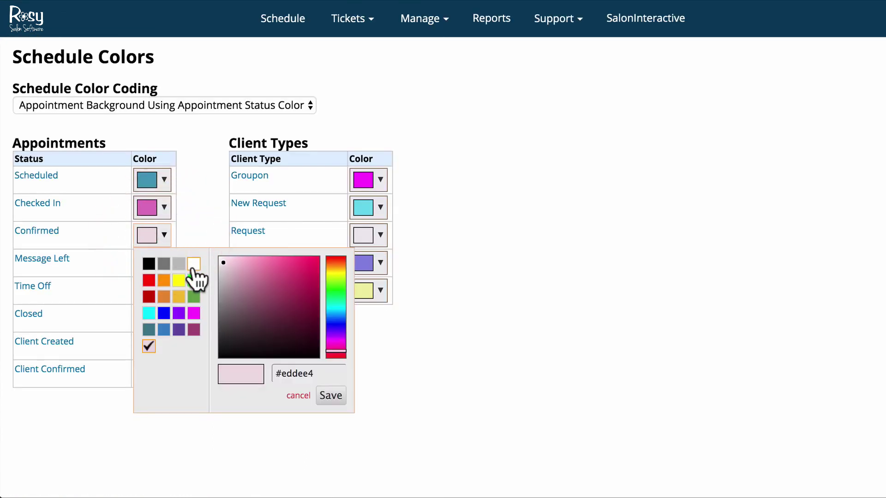
left_click(194, 281)
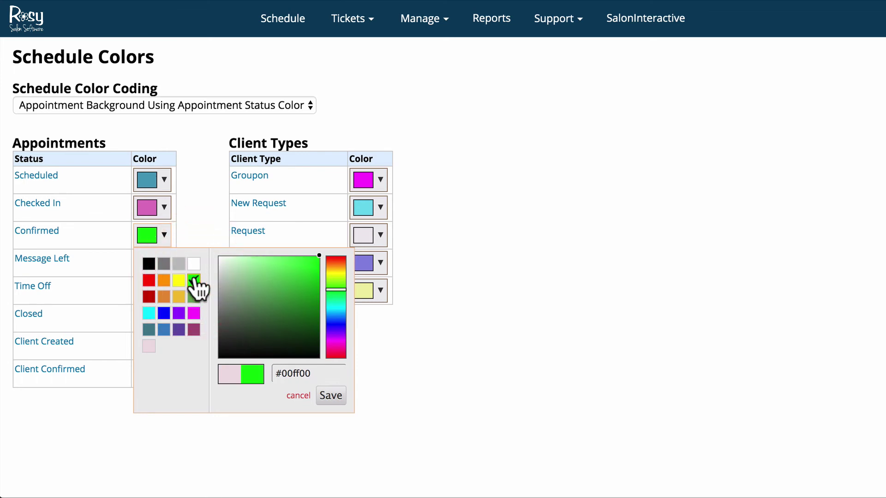
mouse_move(303, 278)
left_mouse_down()
mouse_move(273, 290)
mouse_move(274, 310)
mouse_move(295, 337)
mouse_move(320, 259)
left_mouse_up()
left_click(321, 259)
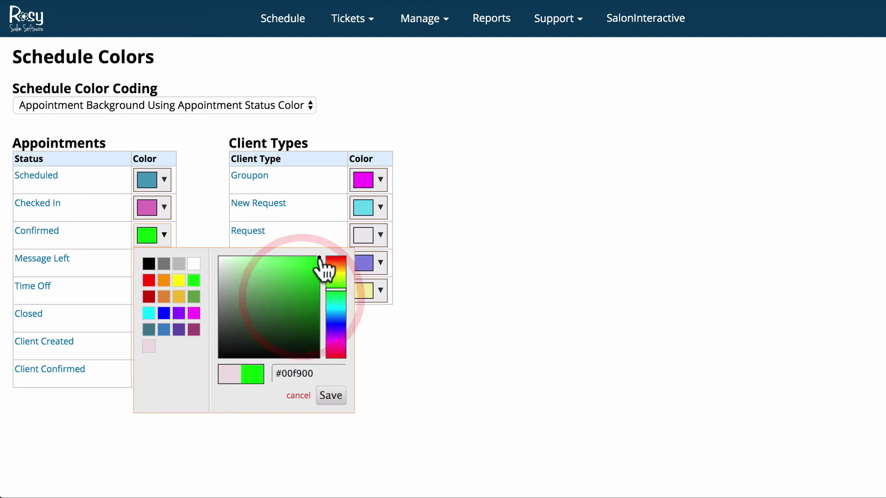
left_click(329, 397)
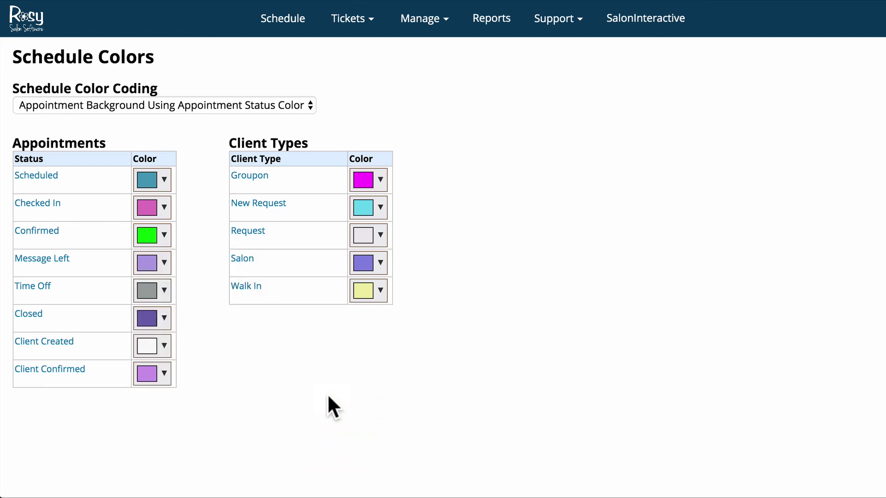
left_click(288, 25)
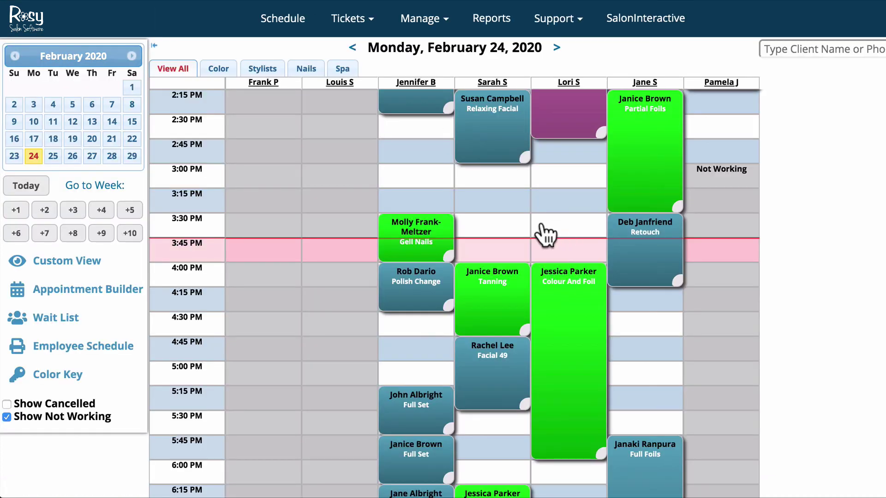
Check in the client of Monday's 12:15 PM Microdermabrasion appointment
scroll(542, 222, "up", 5)
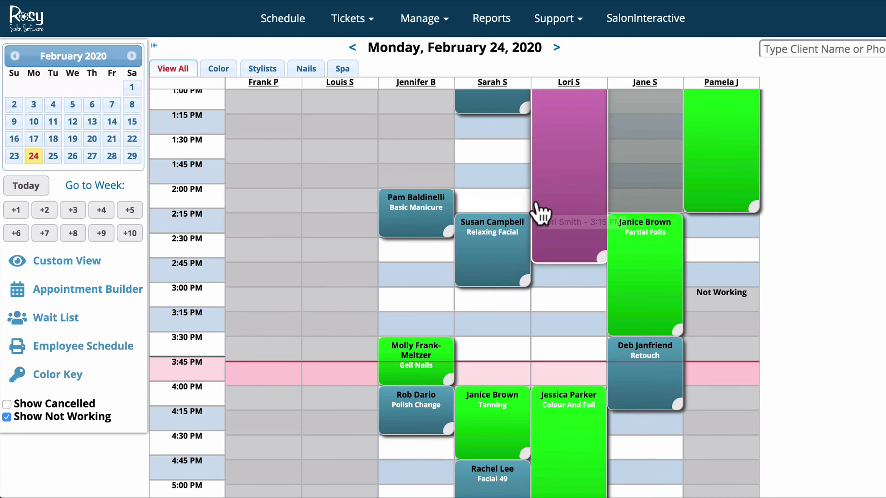
scroll(542, 213, "up", 5)
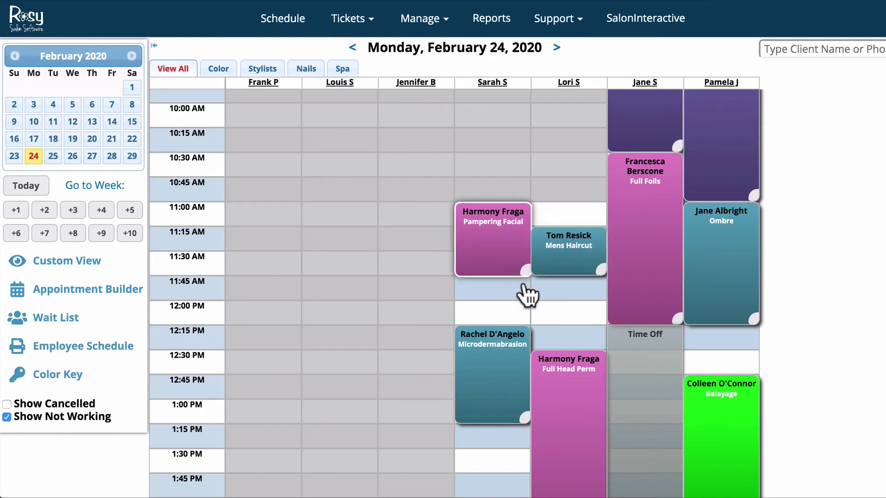
left_click(500, 367)
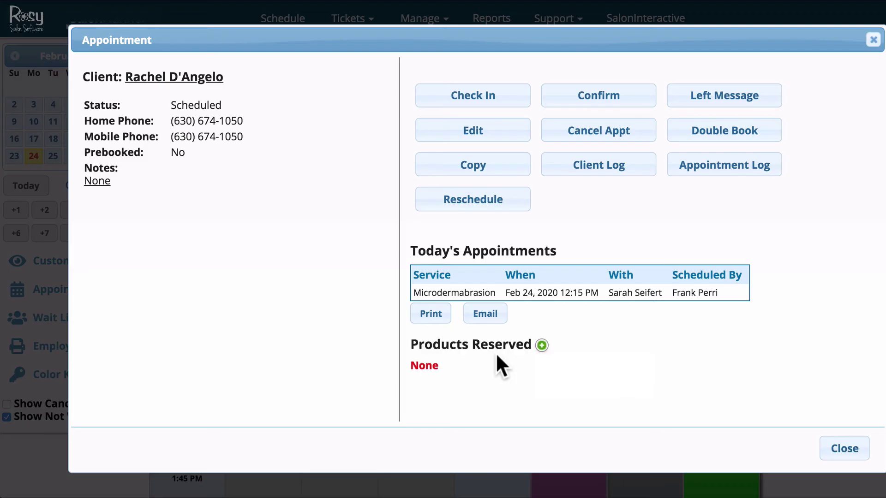
left_click(480, 98)
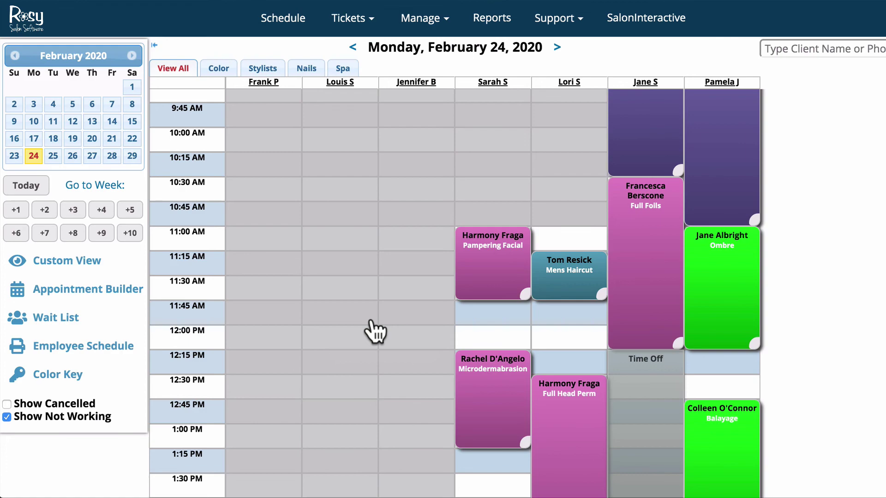
Mark the 11:15 AM Mens Haircut appointment as Confirmed
left_click(570, 279)
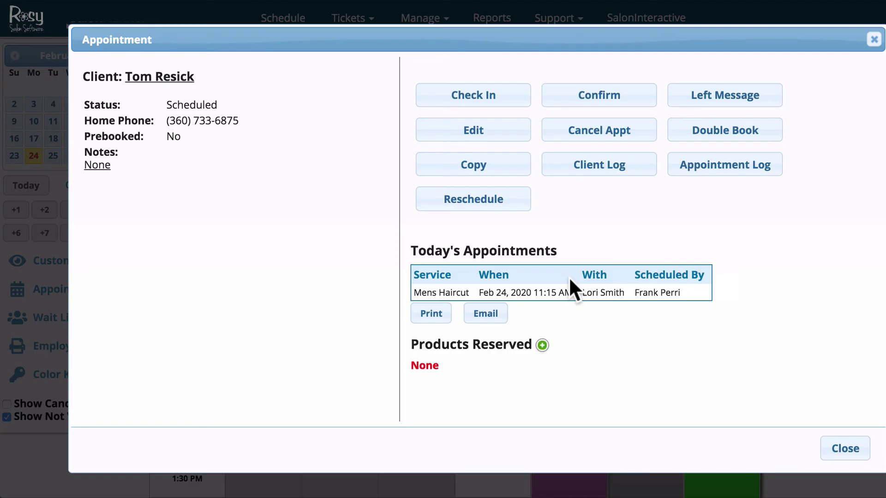
left_click(580, 97)
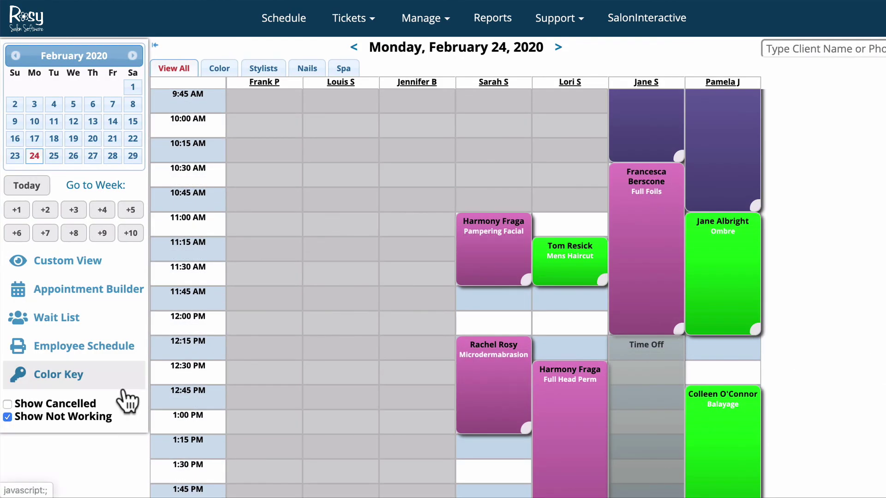
Show cancelled appointments and view the Appointment Log of the cancelled Microdermabrasion booking
left_click(8, 404)
left_click(8, 417)
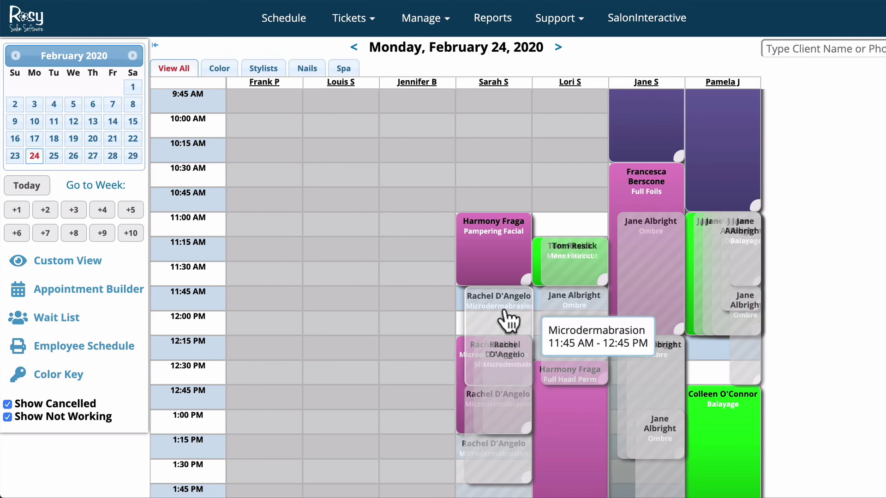
left_click(504, 311)
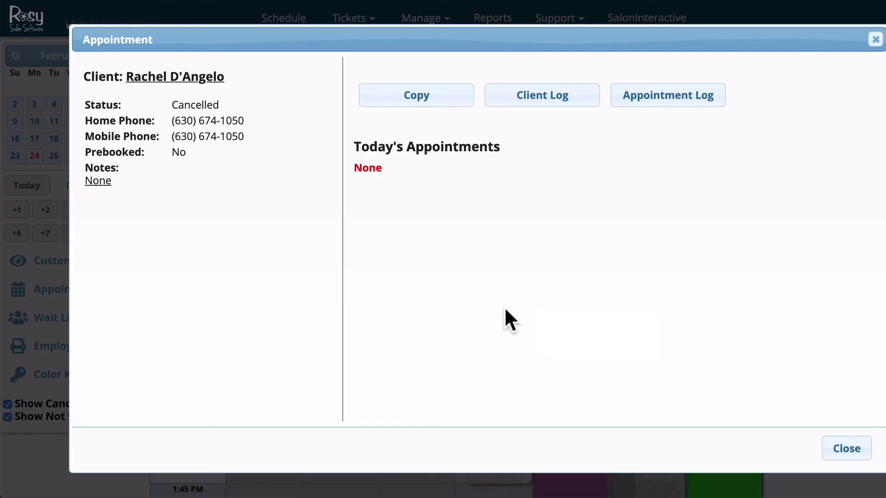
left_click(645, 94)
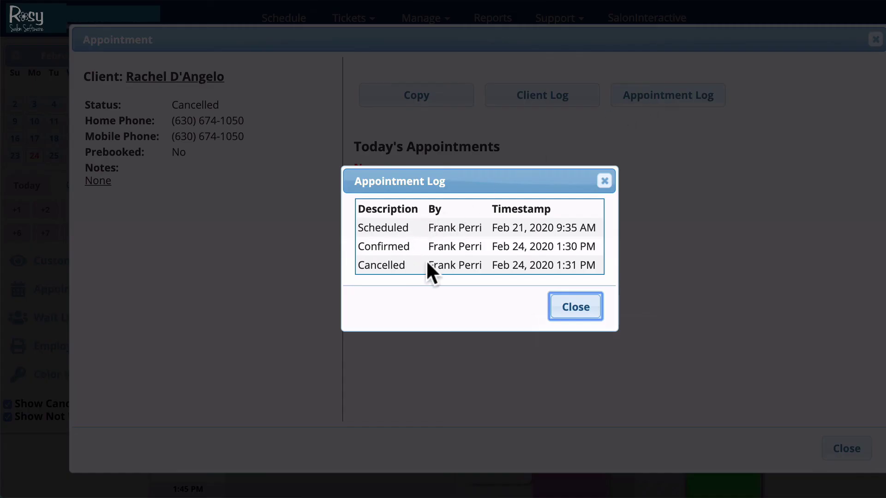
left_click(577, 308)
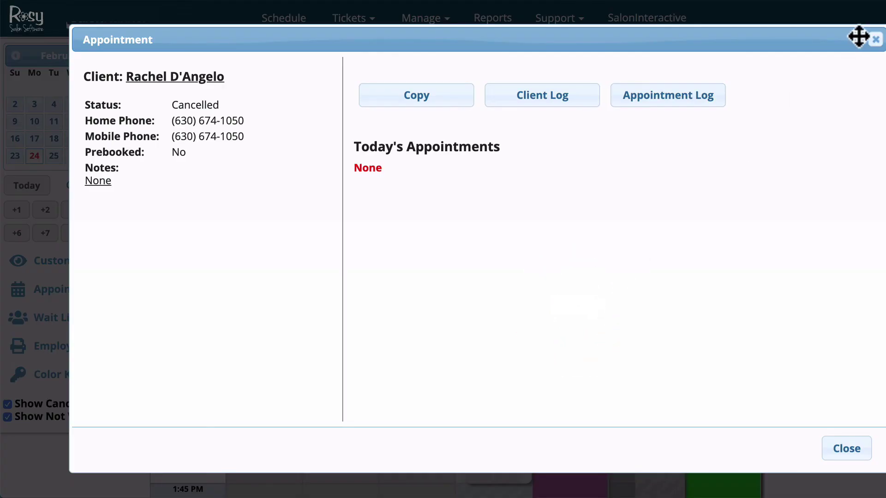
left_click(873, 39)
Untick Show Cancelled and Show Not Working, leaving five working staff columns
left_click(7, 404)
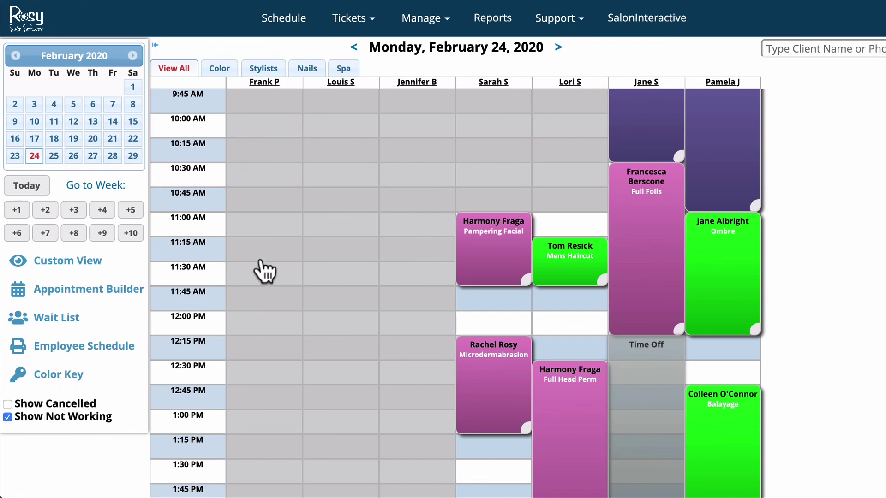
left_click(7, 417)
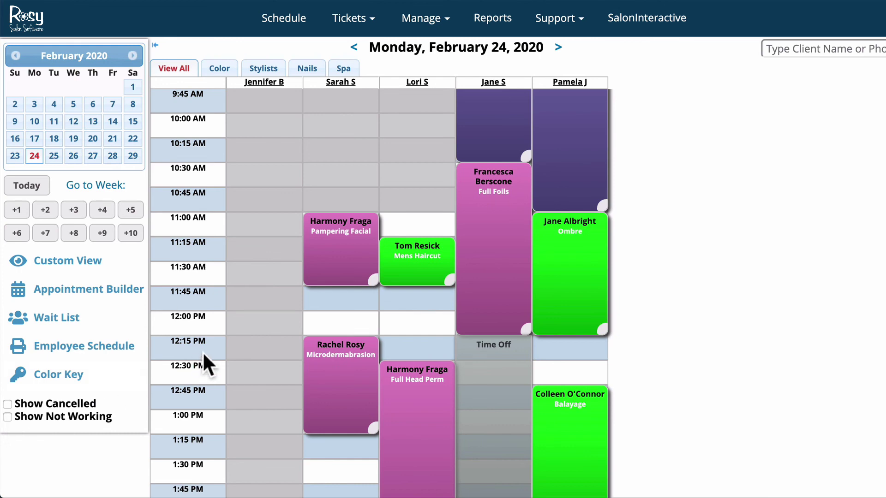